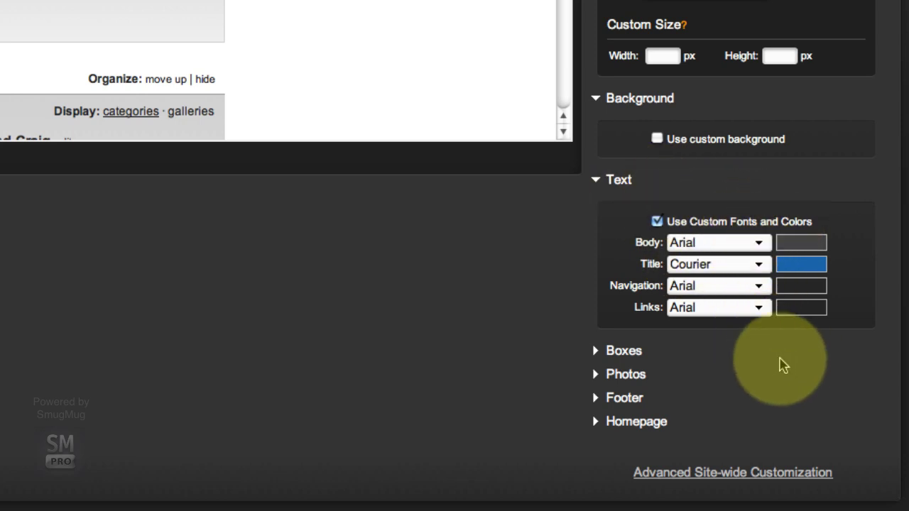
Expand the Boxes settings in the Easy Customizer
scroll(573, 401, down, 3)
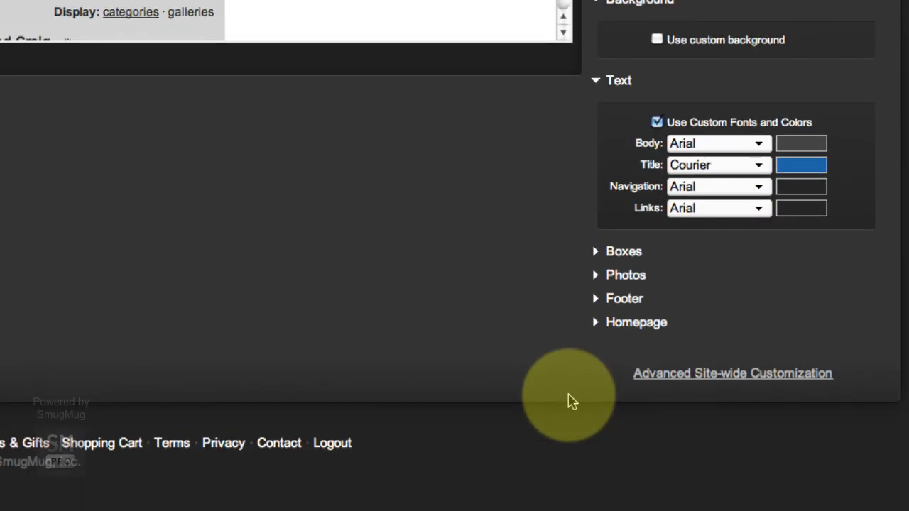
click(597, 254)
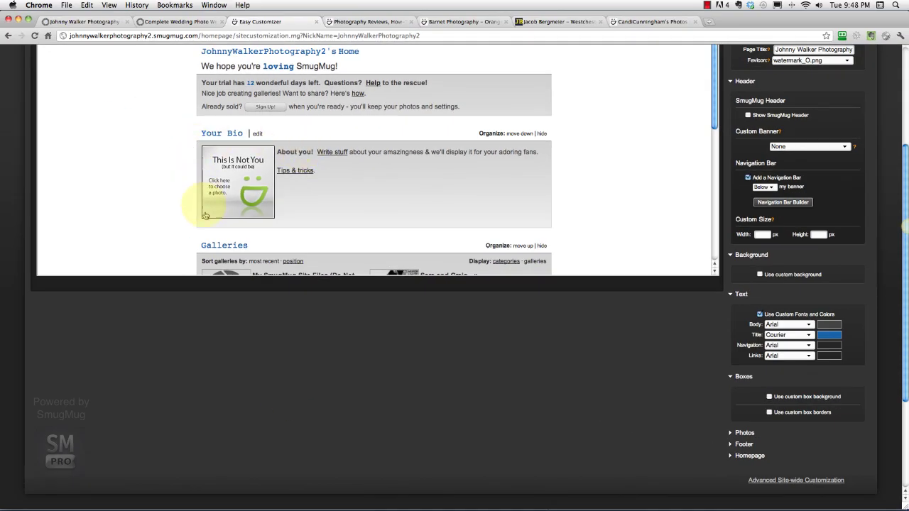
Try out a custom box background and switch it back off
click(762, 400)
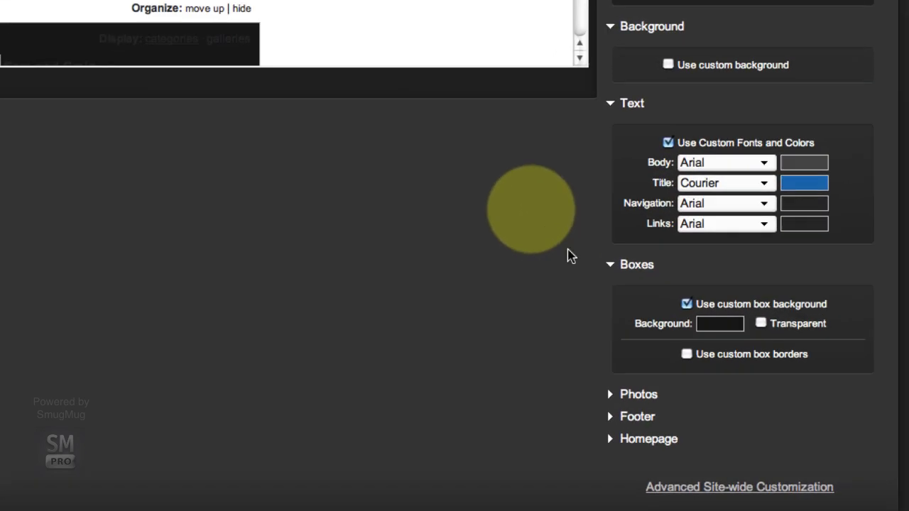
click(753, 381)
click(692, 301)
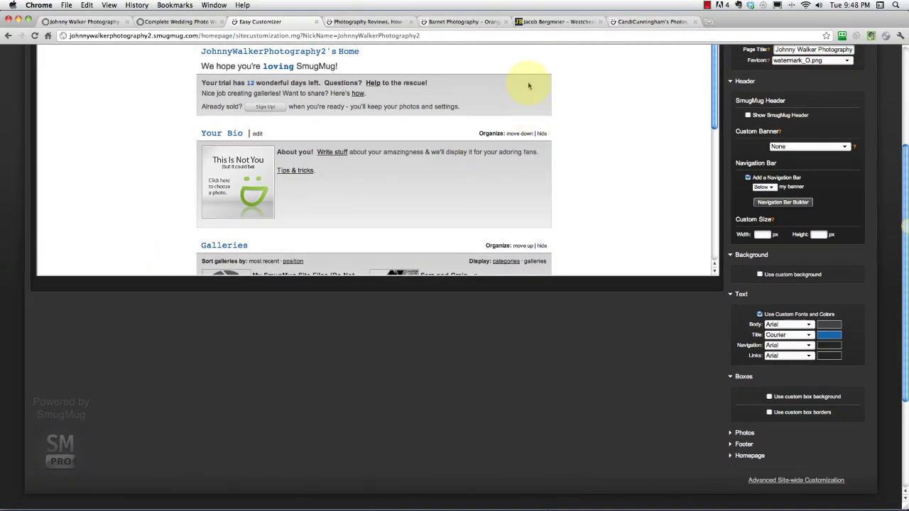
Expand the Photos settings below Boxes
scroll(578, 331, up, 2)
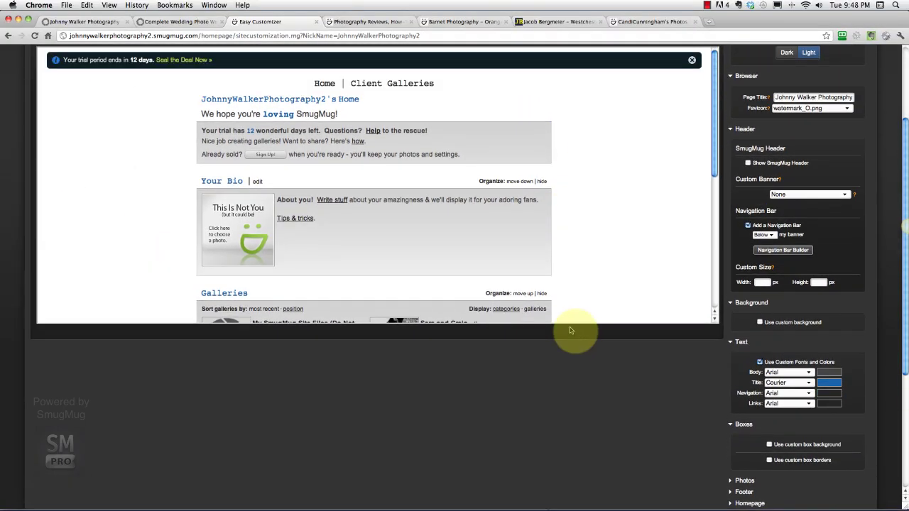
scroll(703, 360, down, 2)
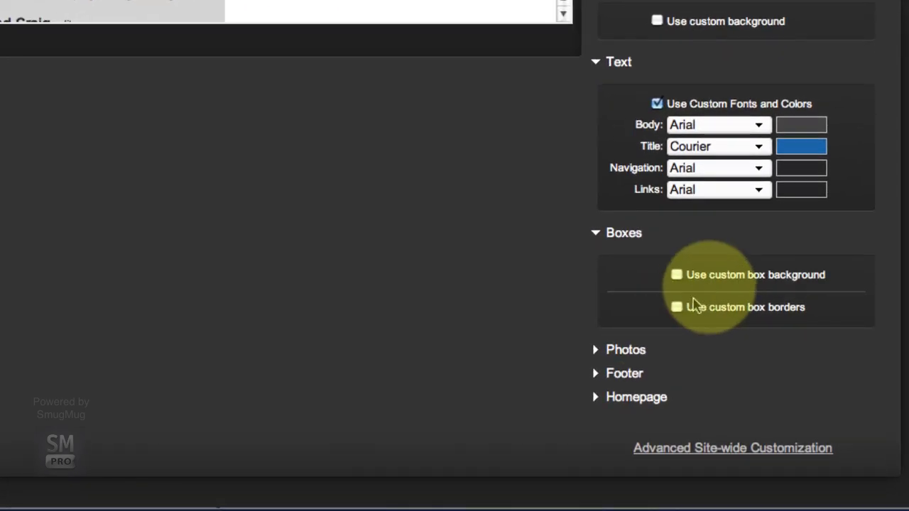
click(595, 349)
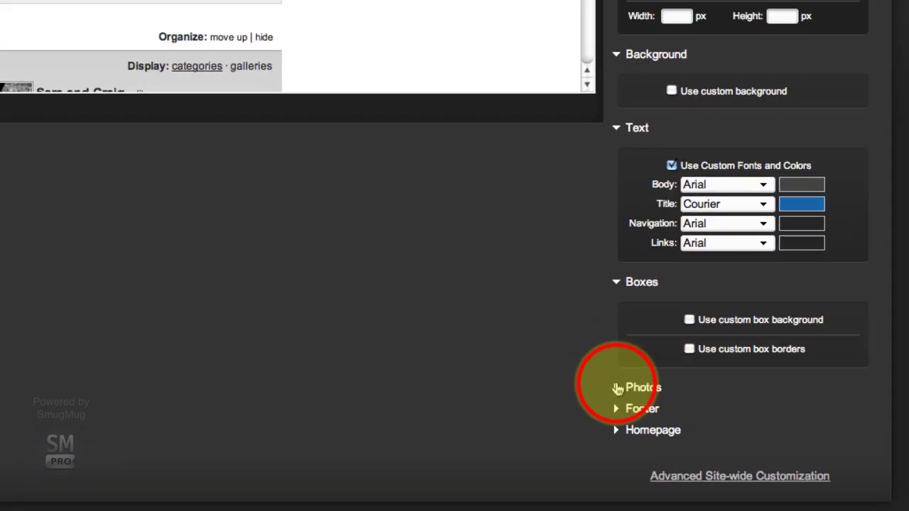
Collapse the Basic Appearance, Browser, Header, Background and Text sections of the customizer
scroll(669, 344, up, 5)
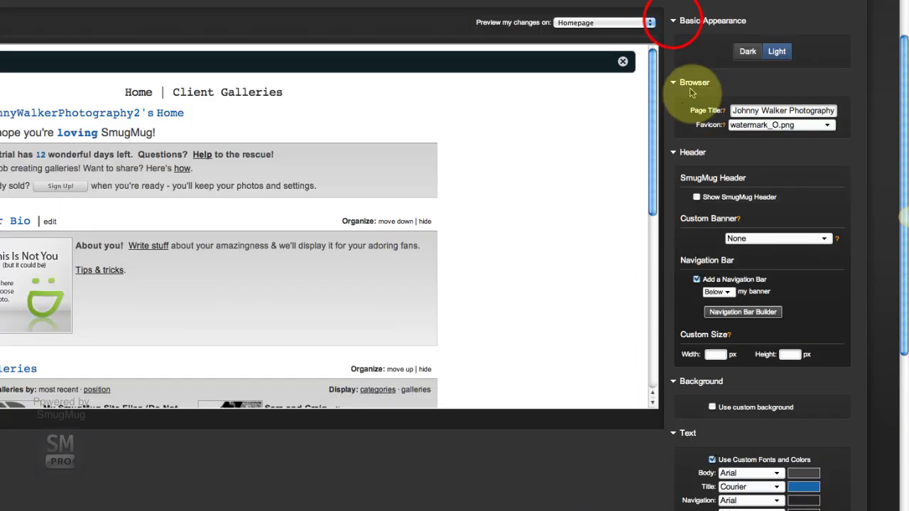
click(674, 23)
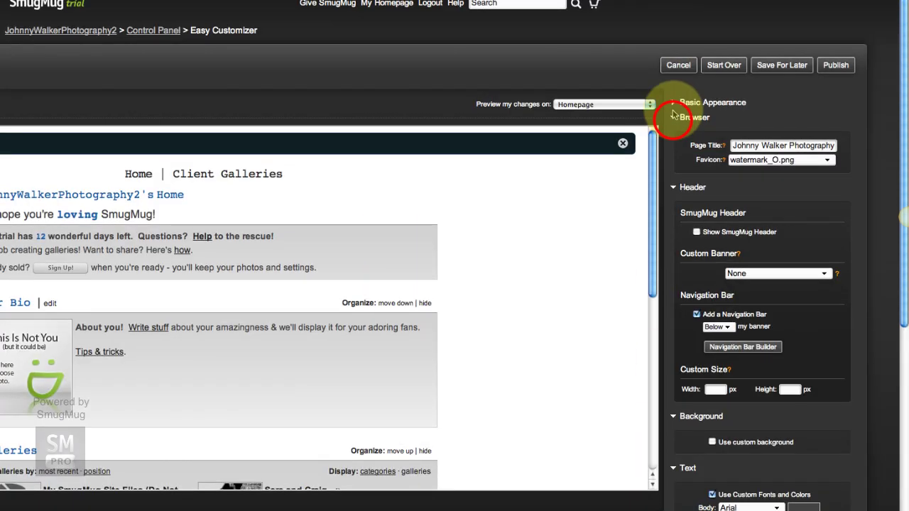
click(673, 117)
click(673, 133)
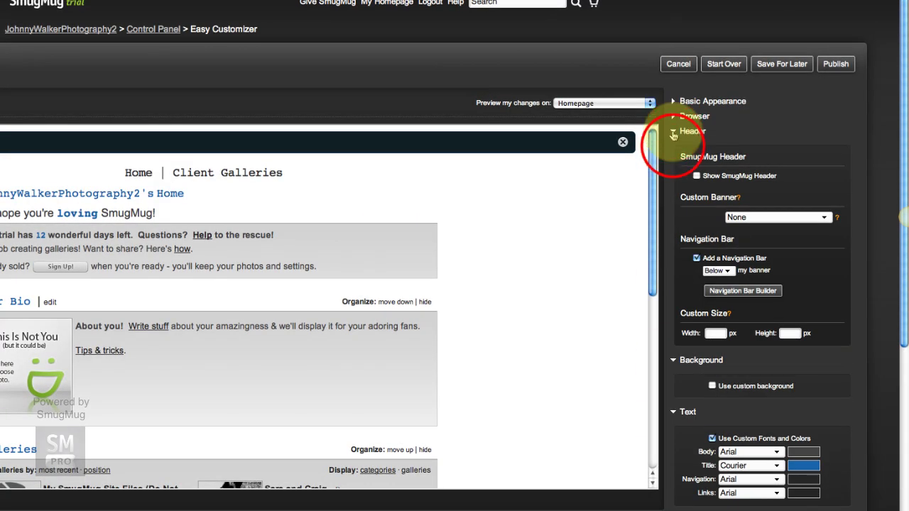
click(673, 147)
click(673, 162)
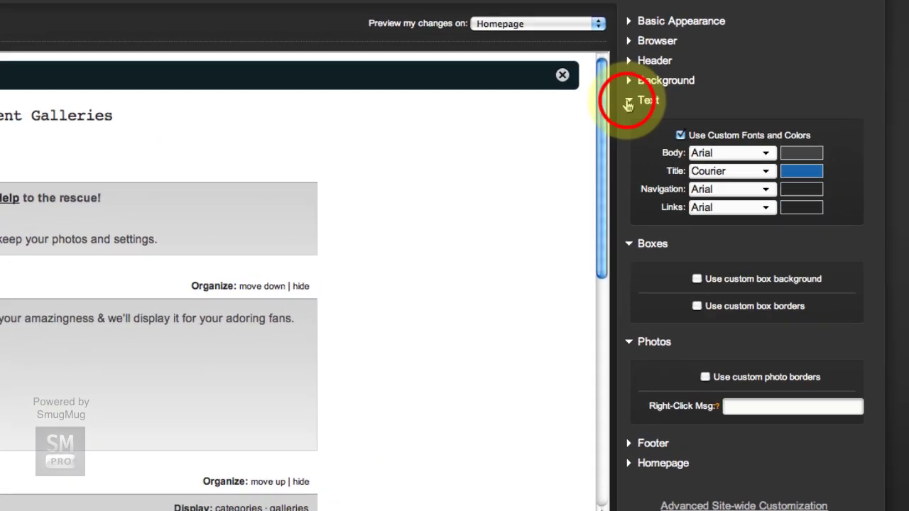
click(628, 102)
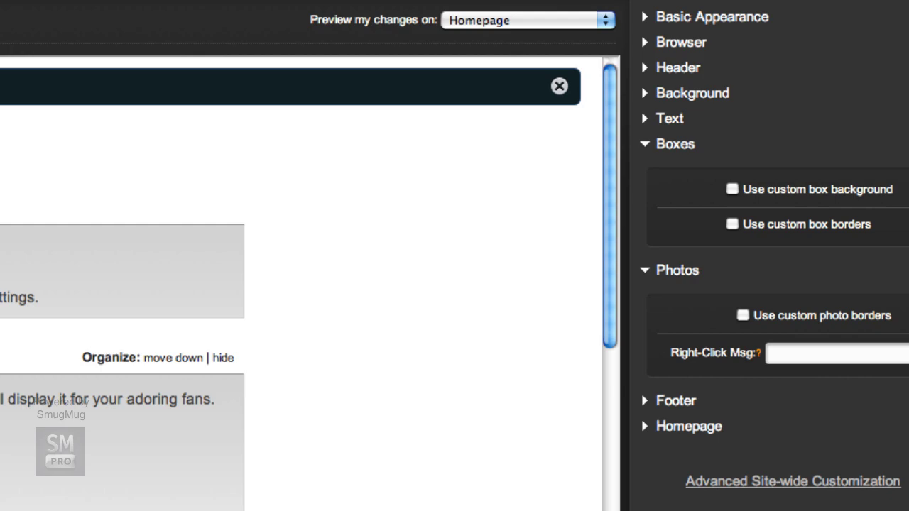
Preview the changes on the first client gallery listed after My SmugMug Site Files and enable custom photo borders
click(526, 20)
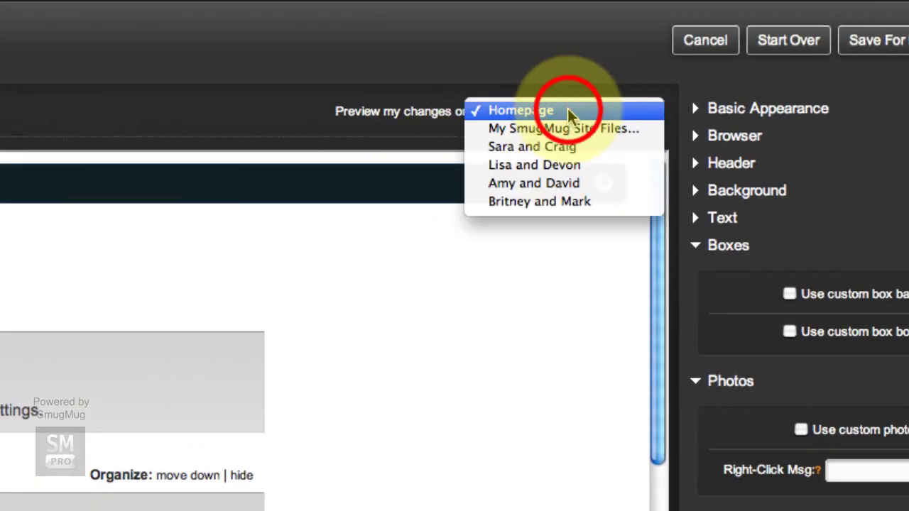
click(547, 147)
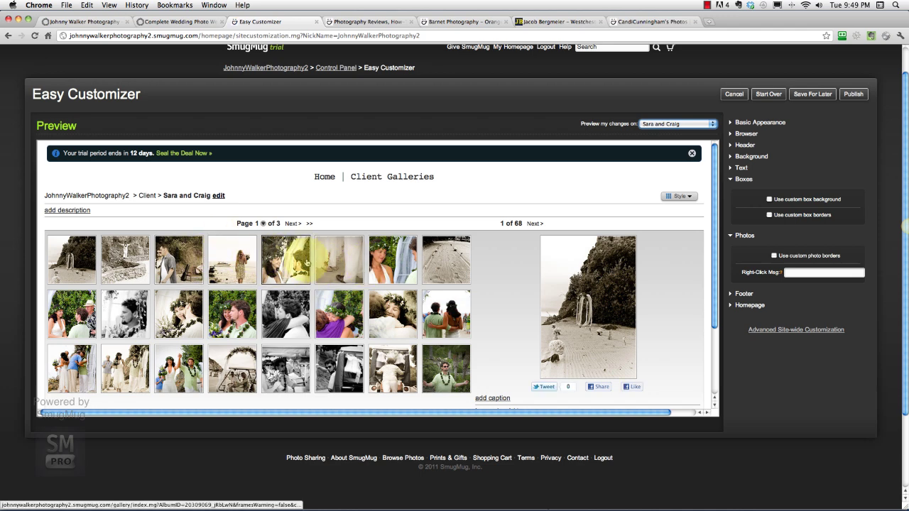
click(774, 256)
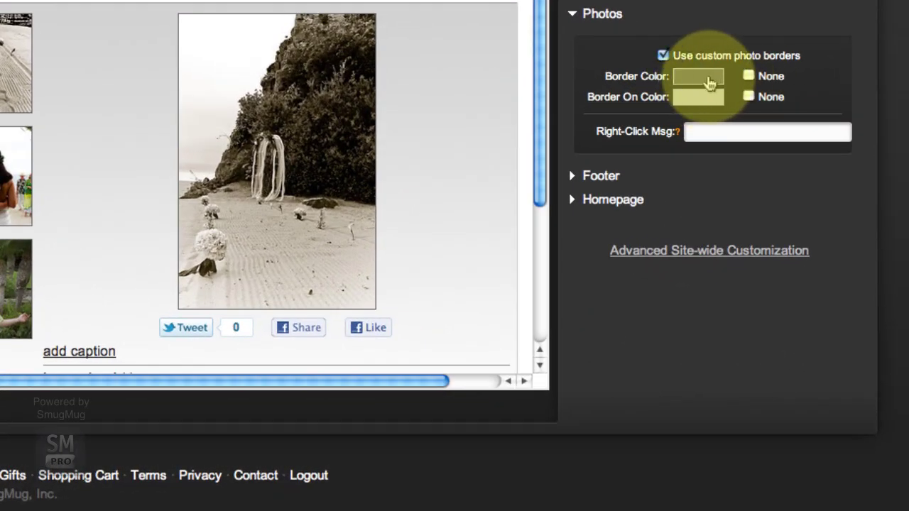
Set the photo Border Color to hex 919191
click(709, 83)
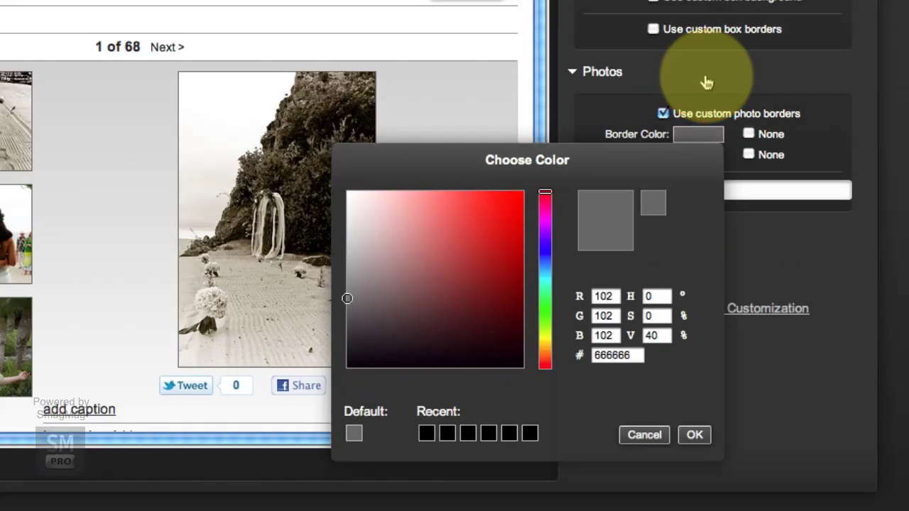
double_click(609, 355)
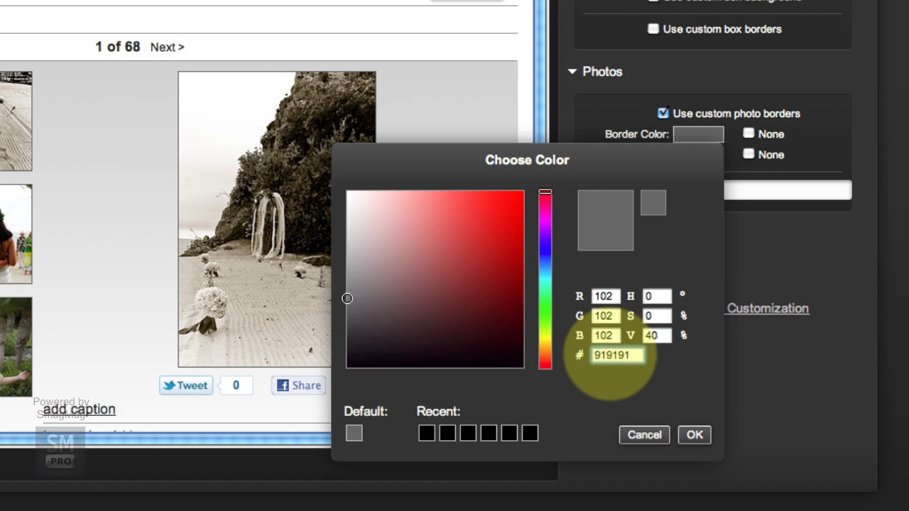
text(919191)
click(695, 435)
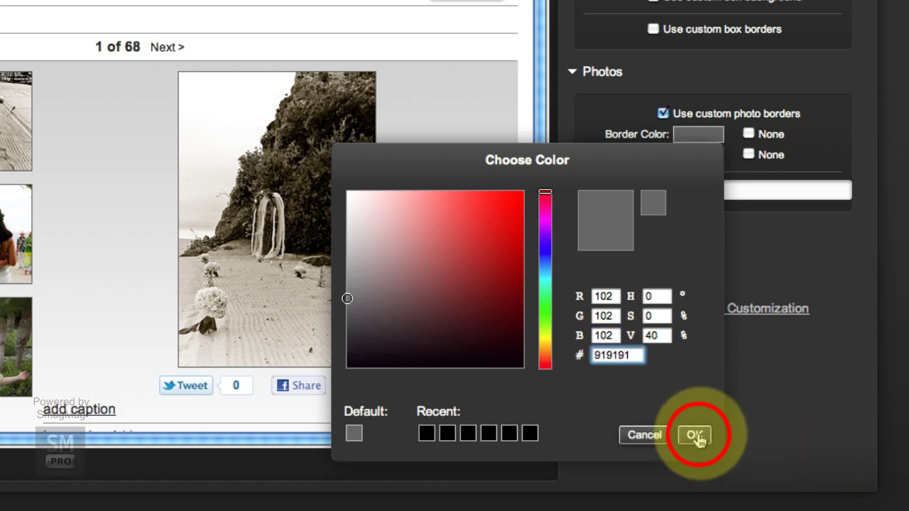
Set the photo Border On Color to hex 393939
click(698, 154)
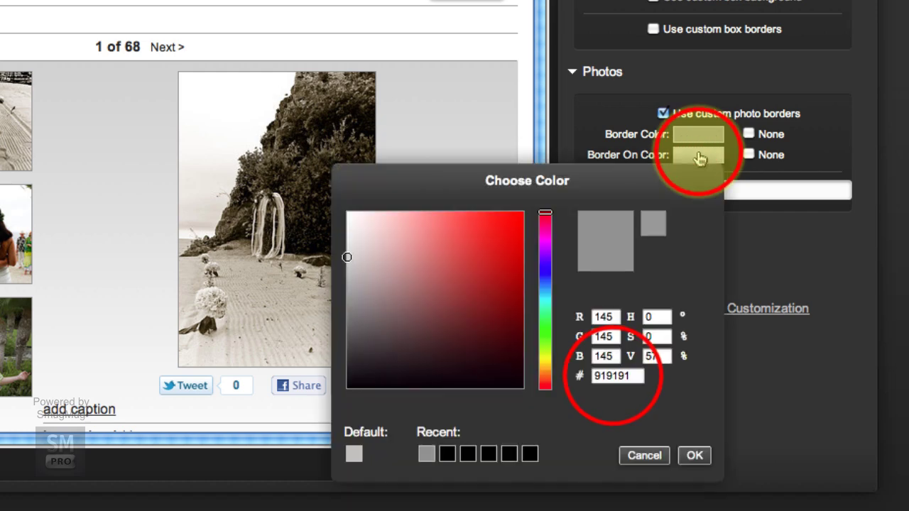
double_click(615, 376)
text(C2C2C2)
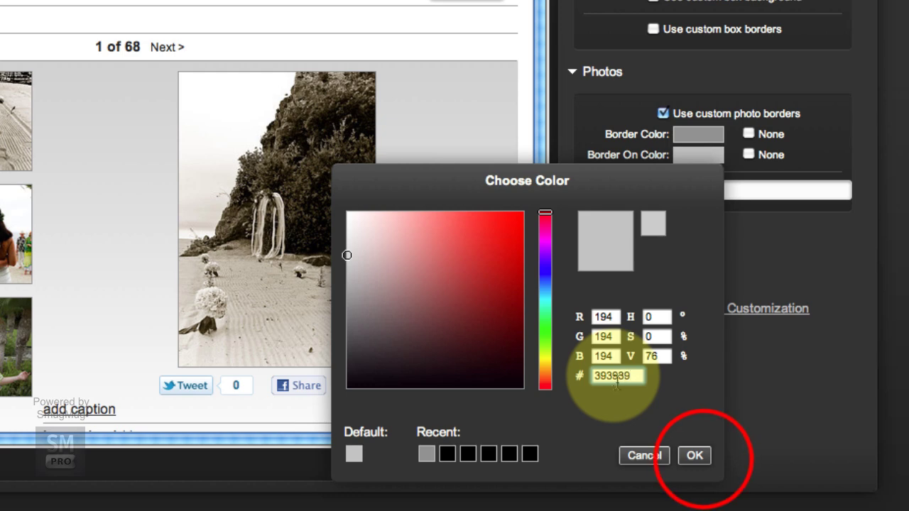
click(693, 456)
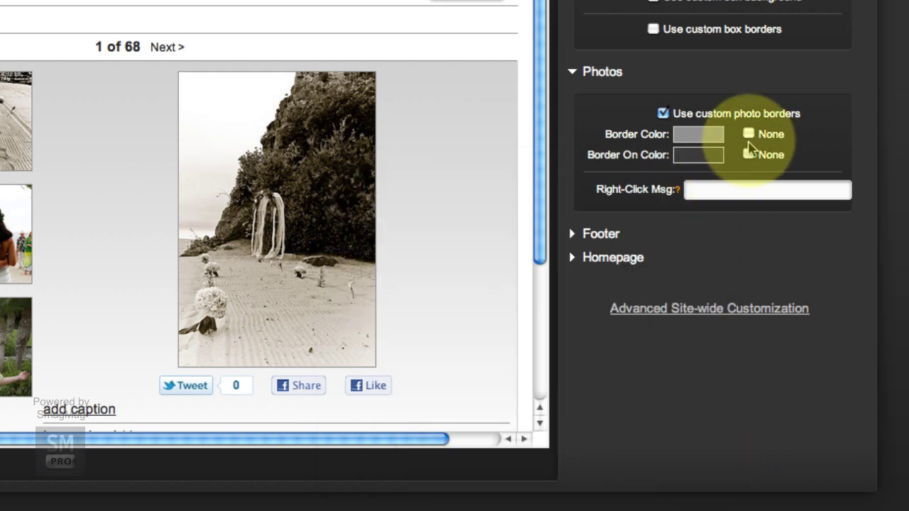
Open a client gallery on the published Johnny Walker Photography site and bring up the large photo's image-protection message
click(690, 190)
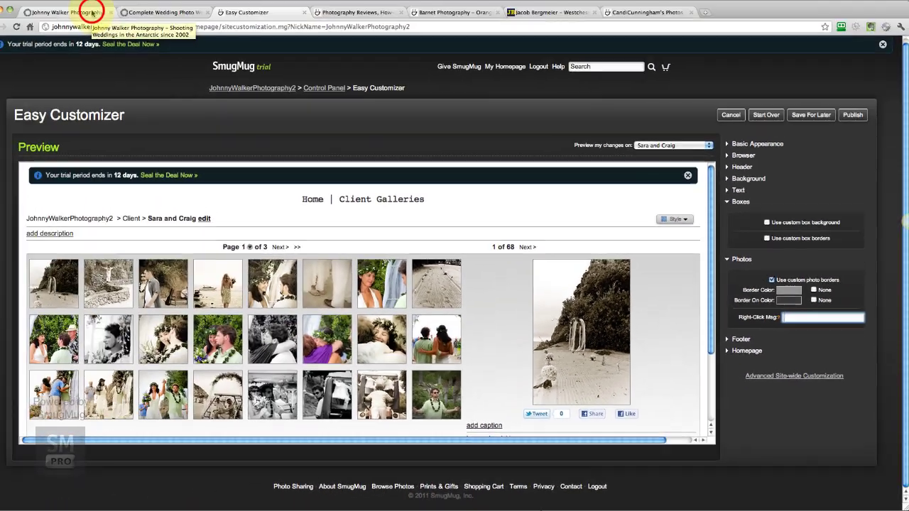
click(85, 21)
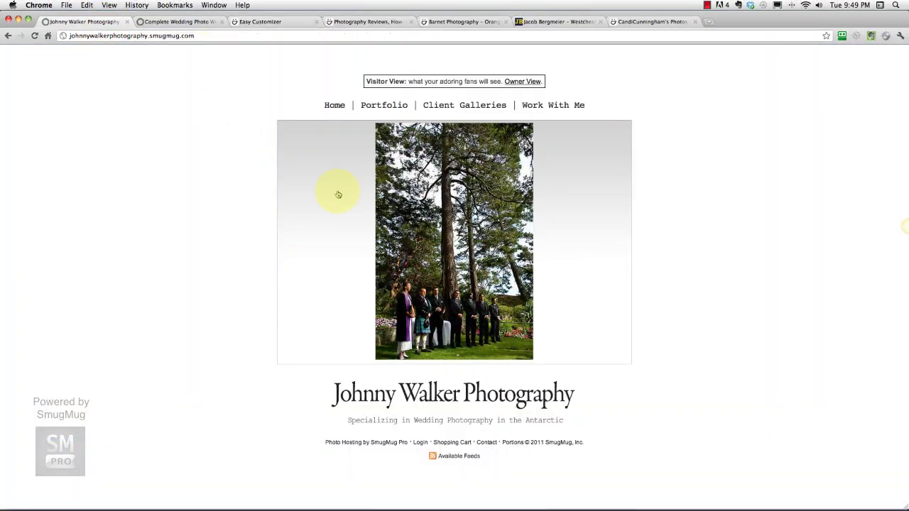
click(442, 106)
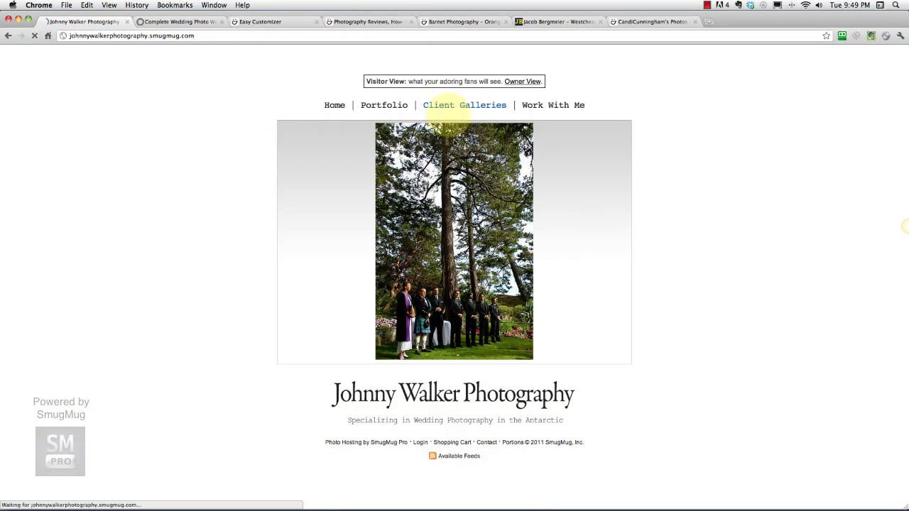
click(305, 156)
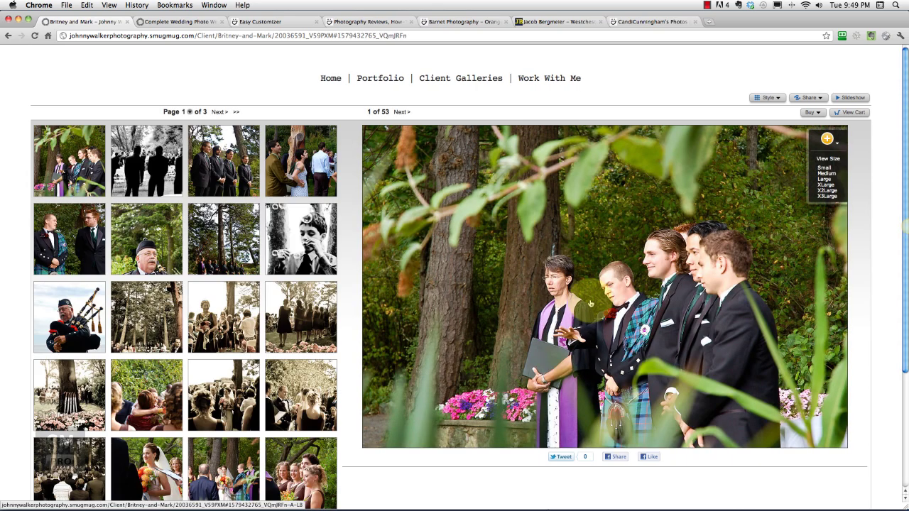
right_click(495, 247)
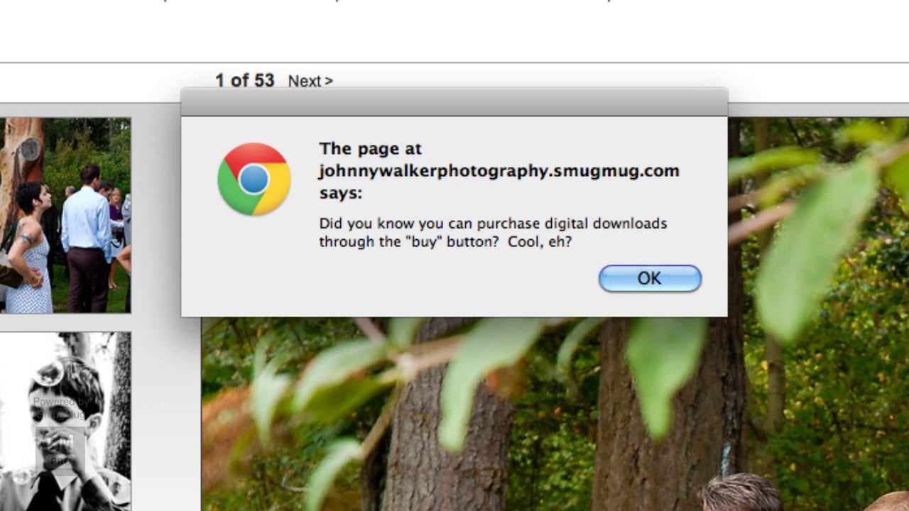
Copy the full message text about purchasing digital downloads through the "buy" button and dismiss the alert
drag(370, 104, 380, 176)
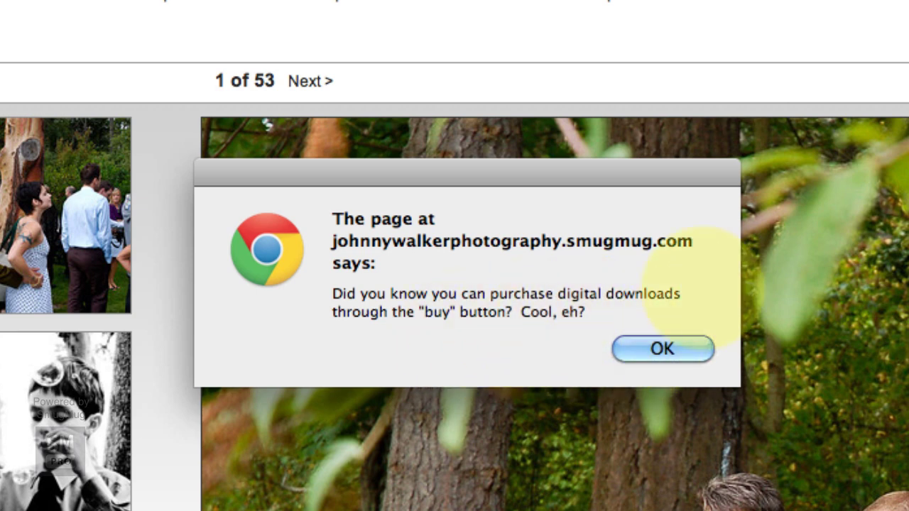
click(589, 315)
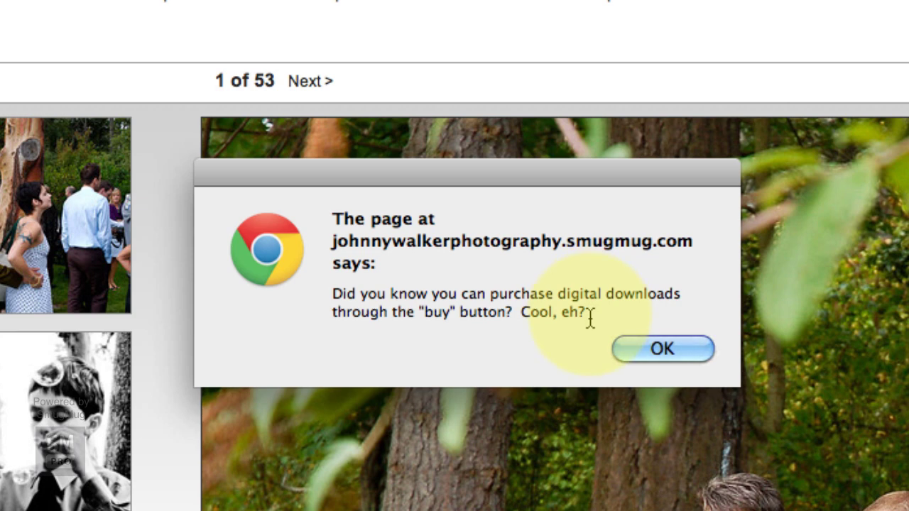
click(590, 316)
drag(590, 314, 490, 321)
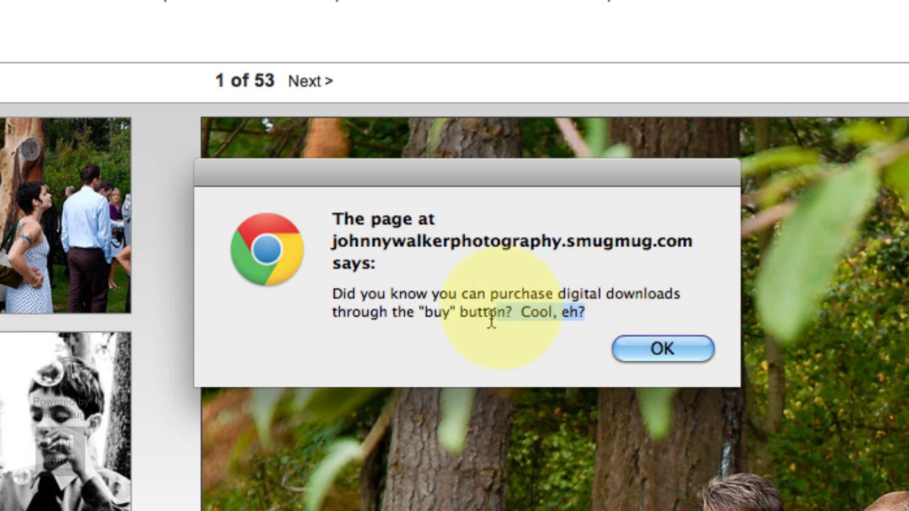
drag(601, 314, 334, 304)
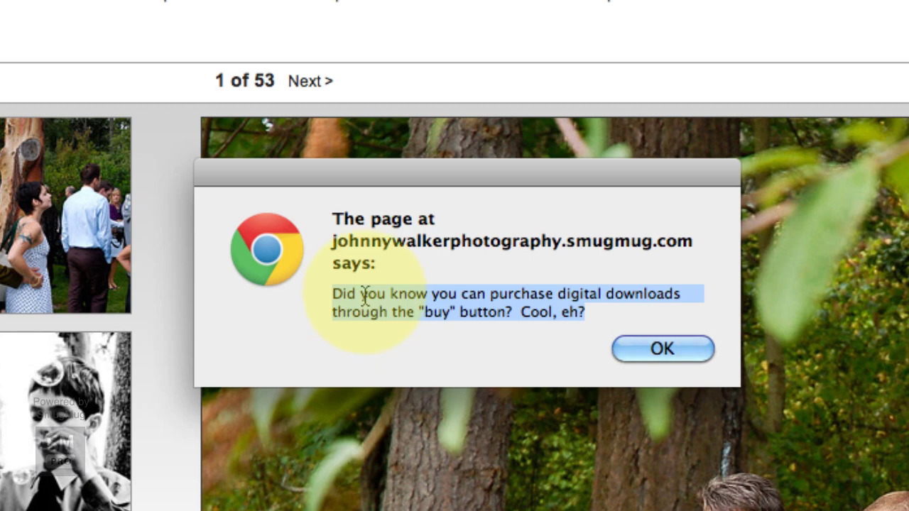
right_click(365, 294)
click(450, 434)
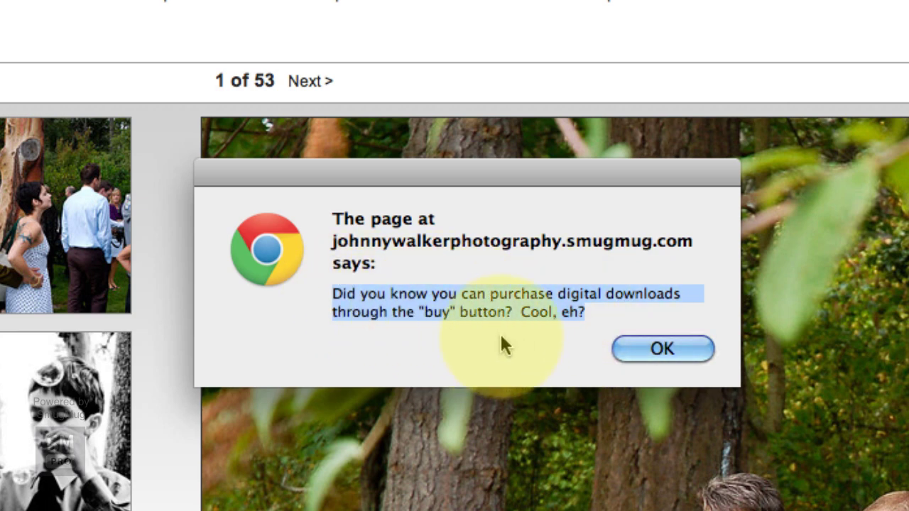
click(663, 348)
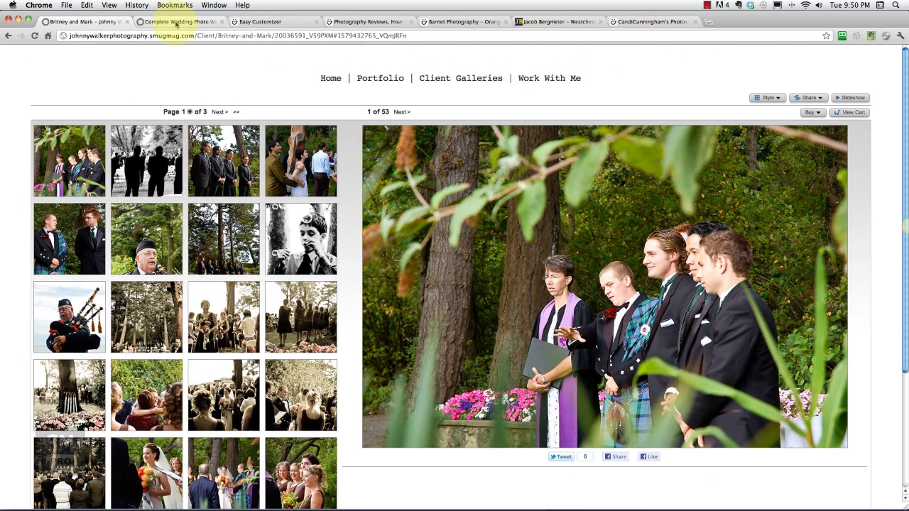
Return to the Easy Customizer and paste the copied digital-downloads message as the Right-Click Msg, checking its opening and closing quotation marks
scroll(352, 321, down, 5)
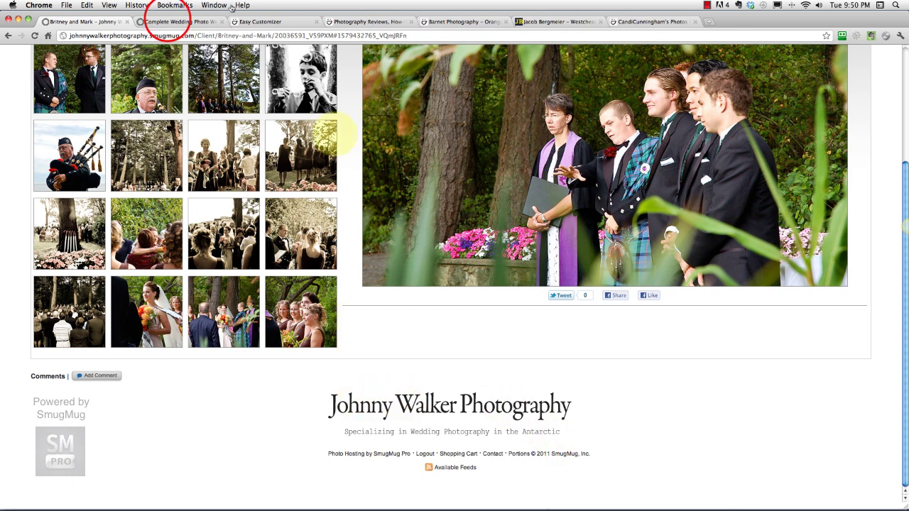
click(168, 20)
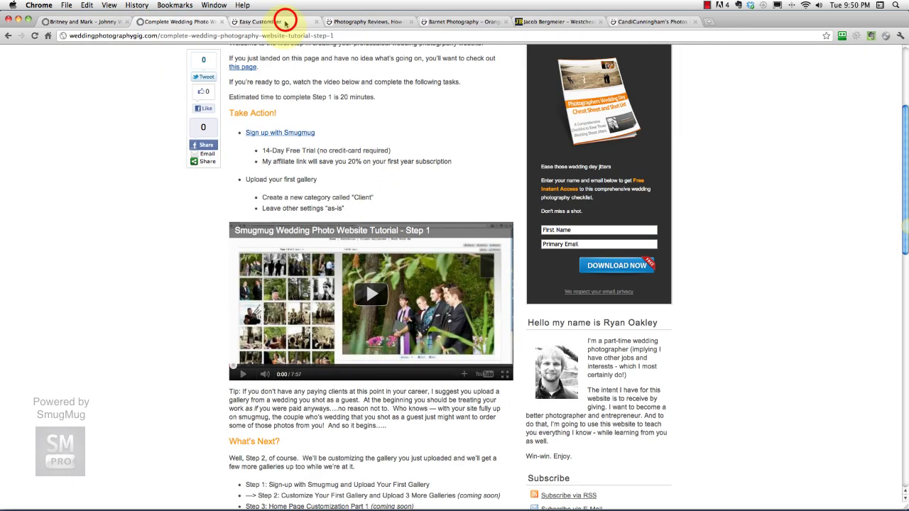
click(281, 21)
click(809, 321)
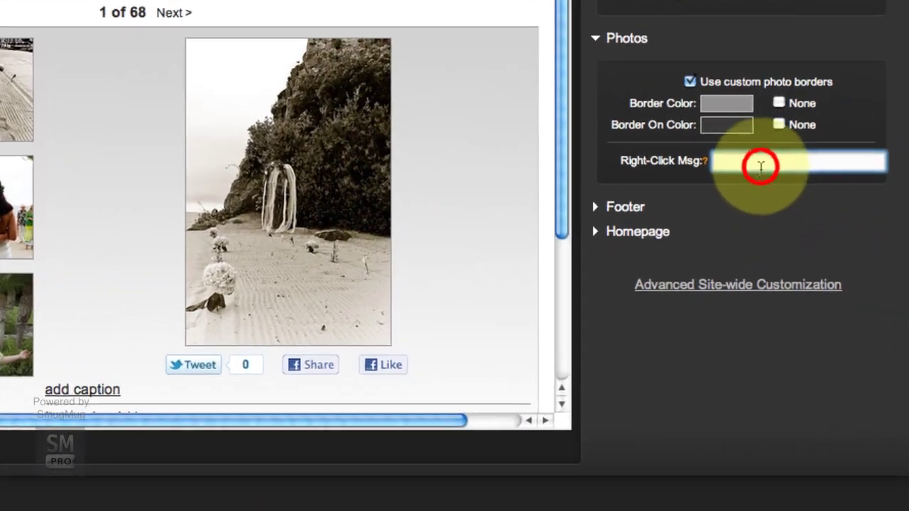
right_click(808, 321)
click(609, 266)
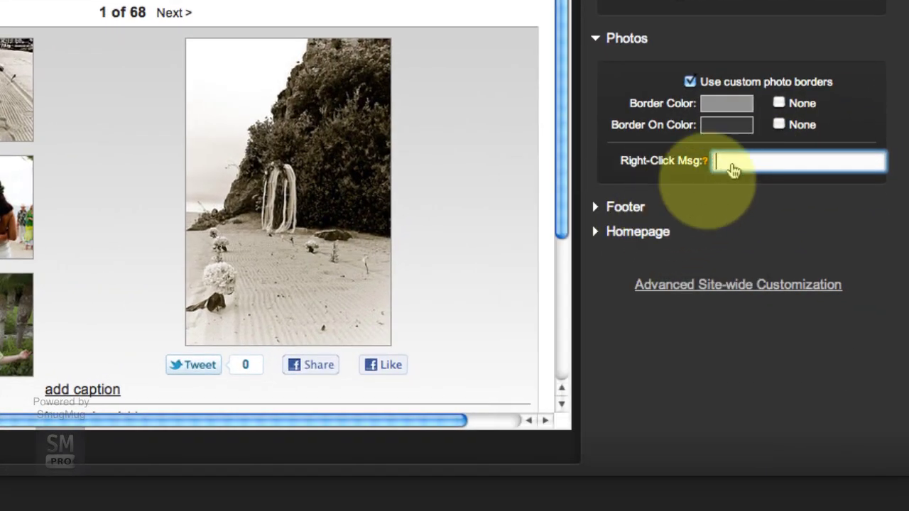
drag(744, 161, 721, 162)
click(721, 161)
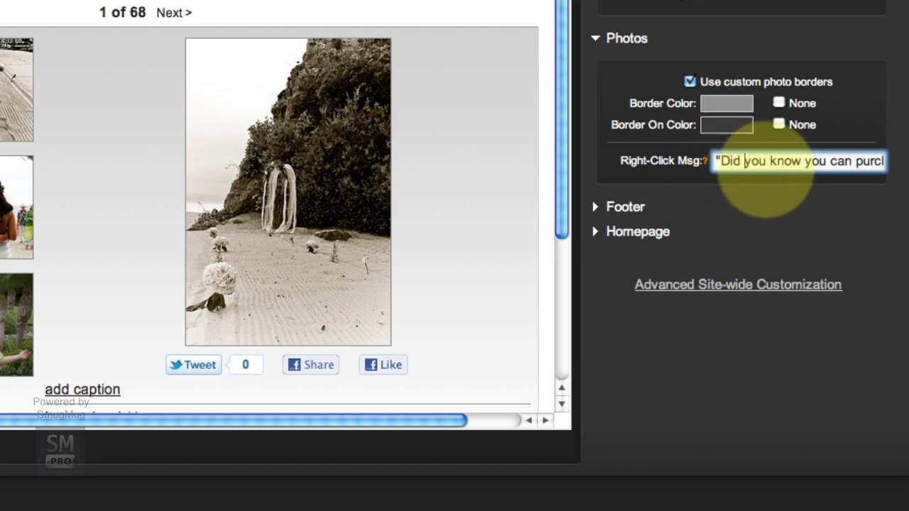
drag(772, 161, 885, 161)
click(885, 162)
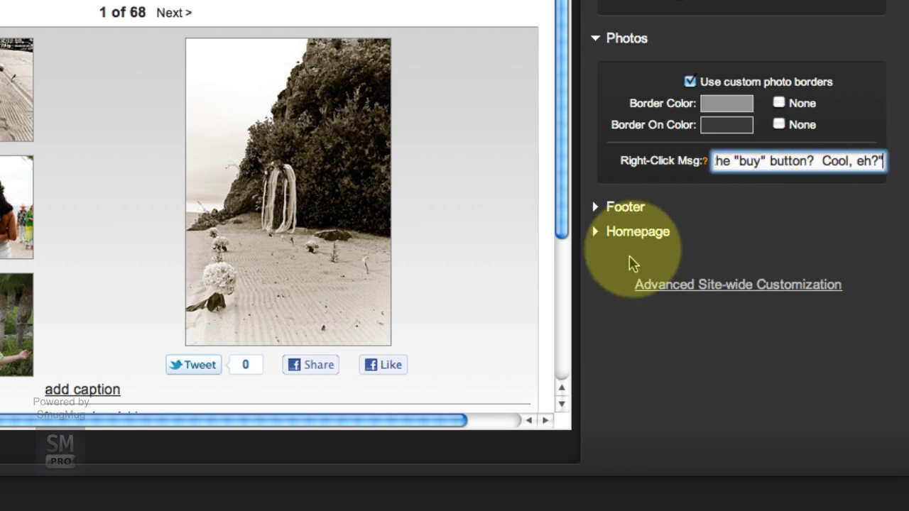
Expand the Footer settings, view the published gallery's footer banner for reference, and start choosing an image for the Custom Footer
click(596, 208)
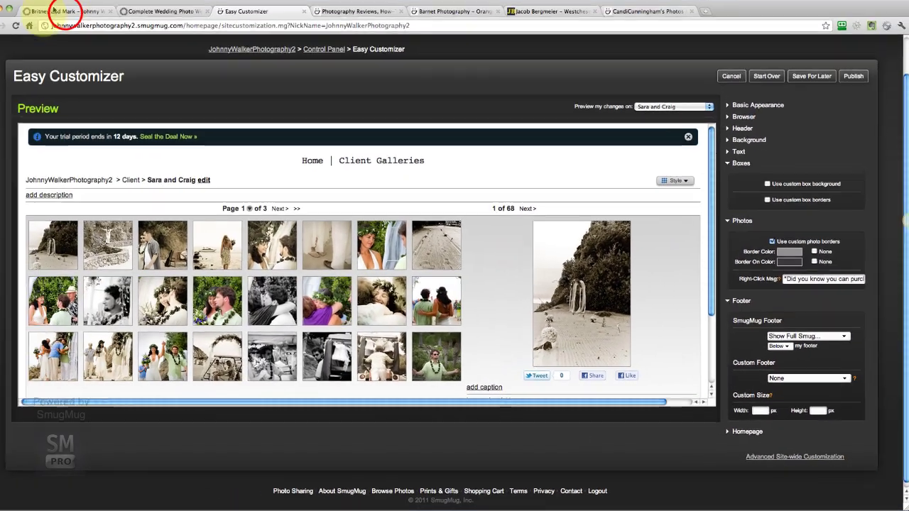
click(83, 22)
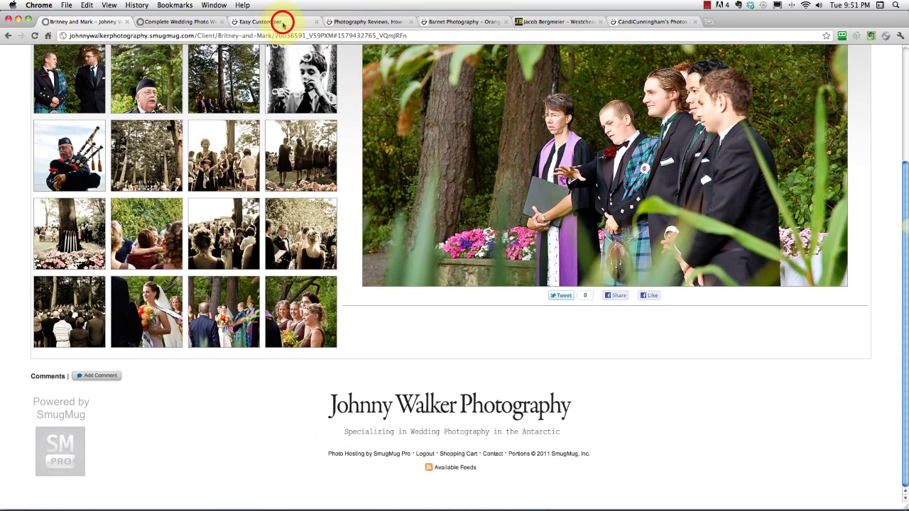
click(281, 21)
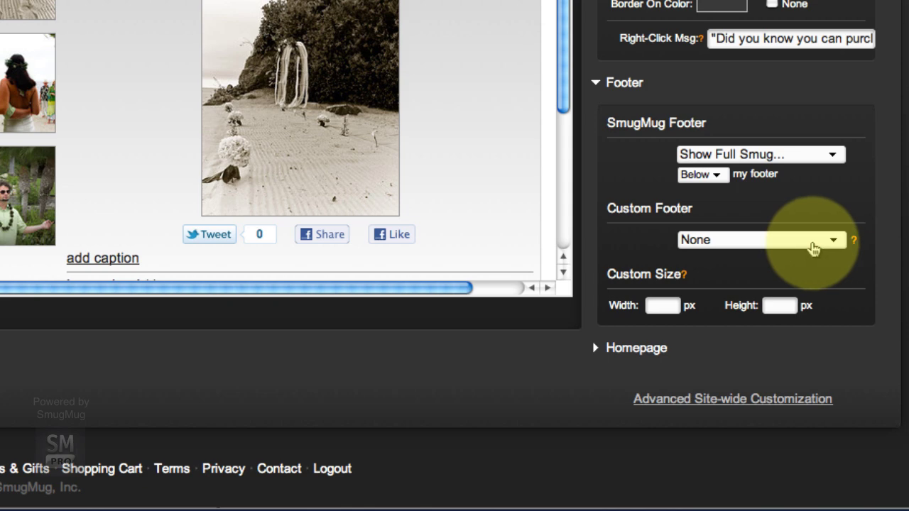
click(711, 239)
click(710, 244)
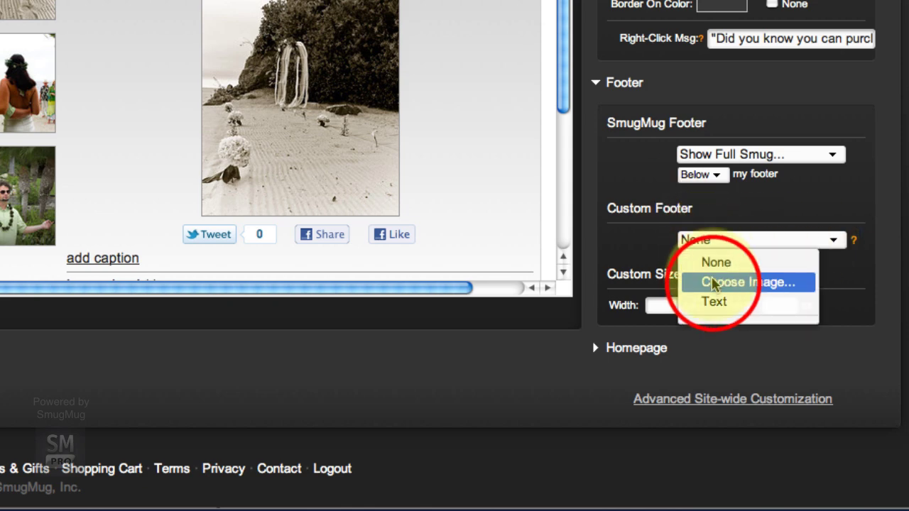
click(714, 282)
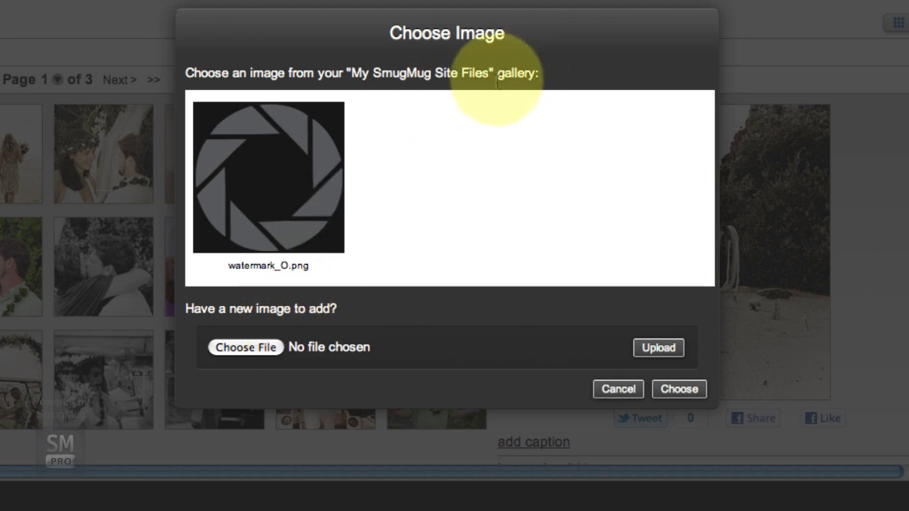
Upload Johnny-Walker-Banner.png from the Stuff for Tutorial folder to the "My SmugMug Site Files" gallery
click(263, 362)
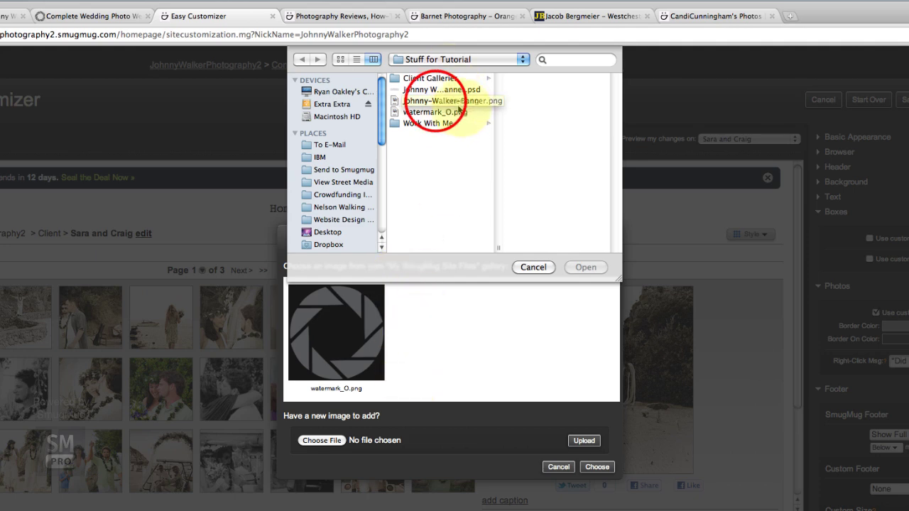
click(459, 108)
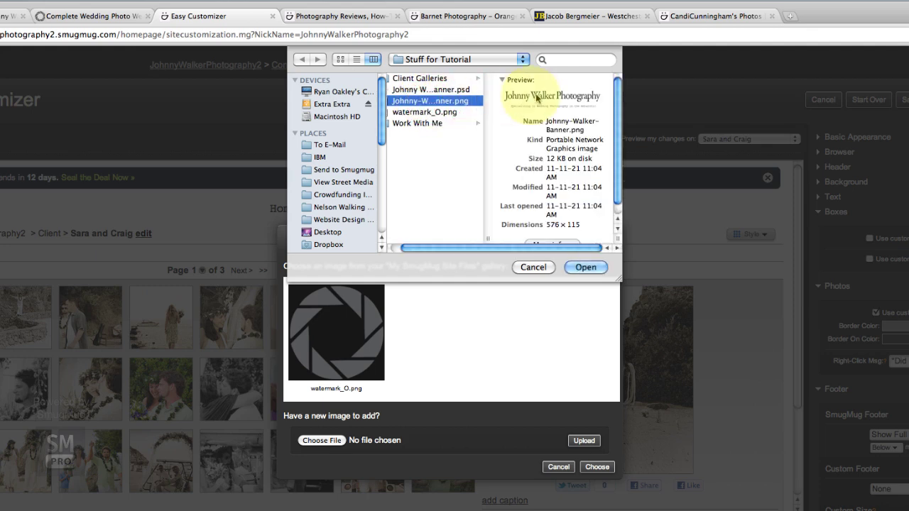
click(586, 267)
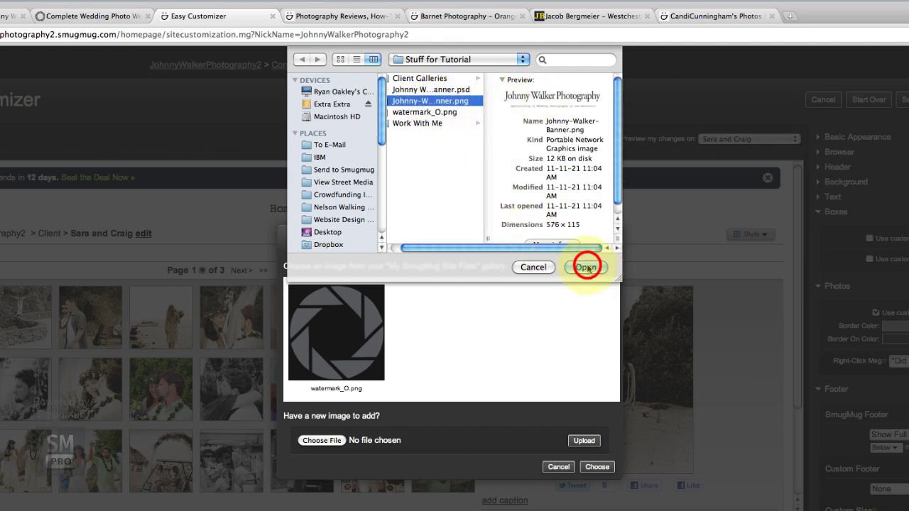
click(584, 440)
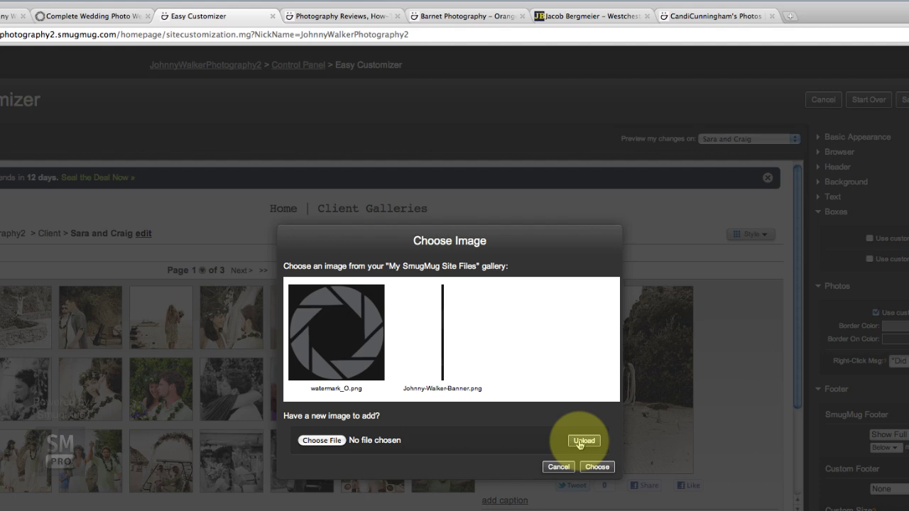
Choose the uploaded Johnny-Walker-Banner.png as the custom footer image
click(443, 340)
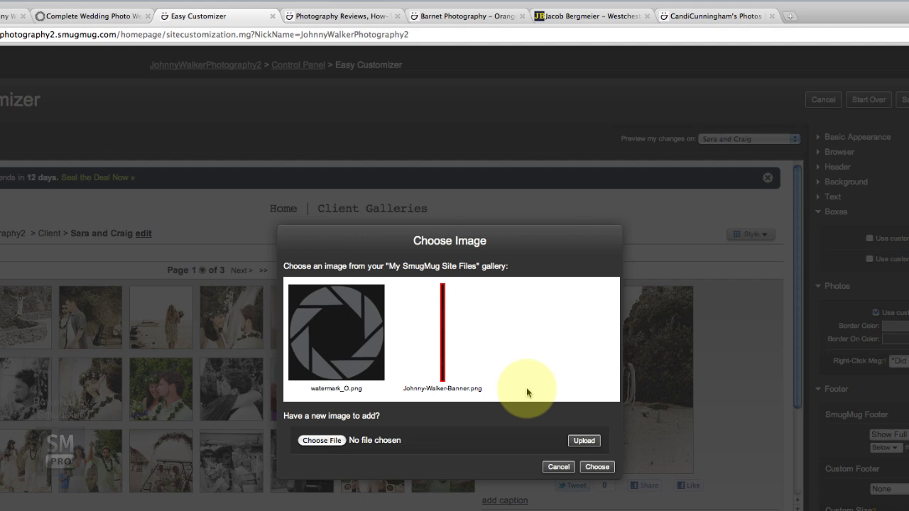
click(585, 442)
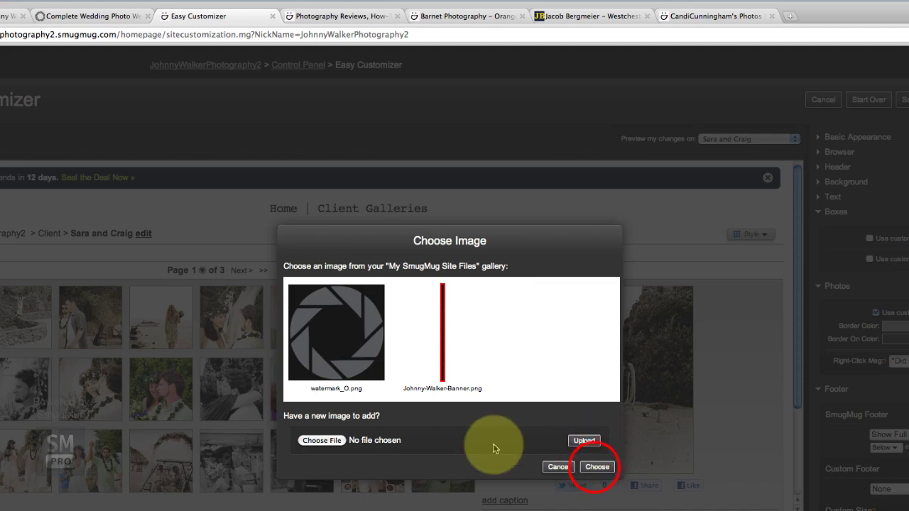
click(596, 468)
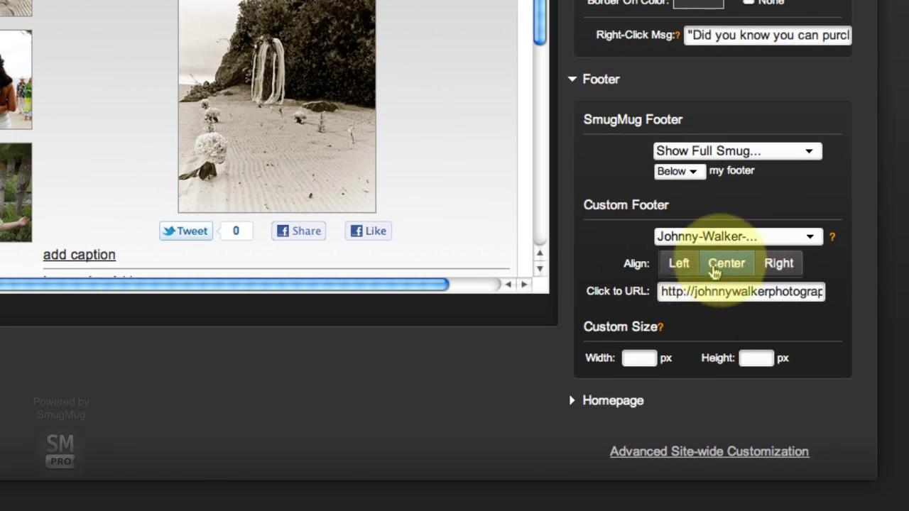
Clear the address in the custom footer's Click to URL setting
click(660, 292)
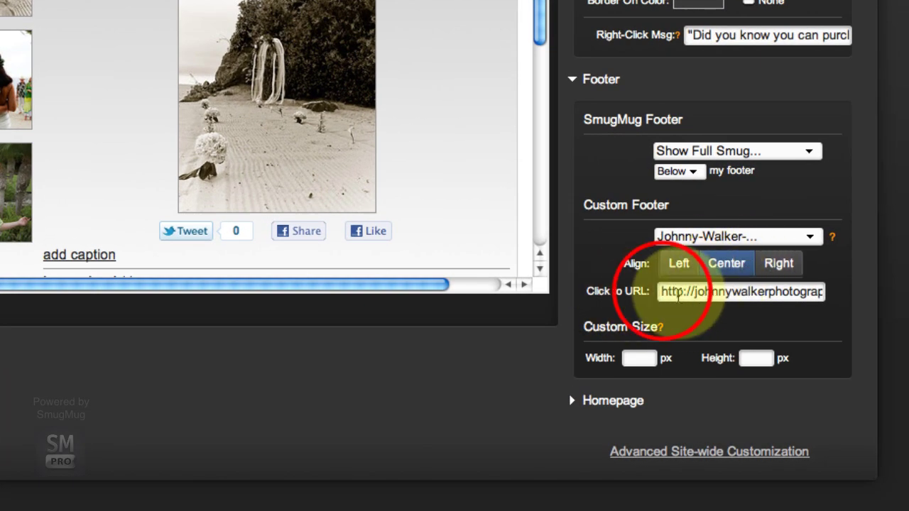
drag(660, 291, 844, 291)
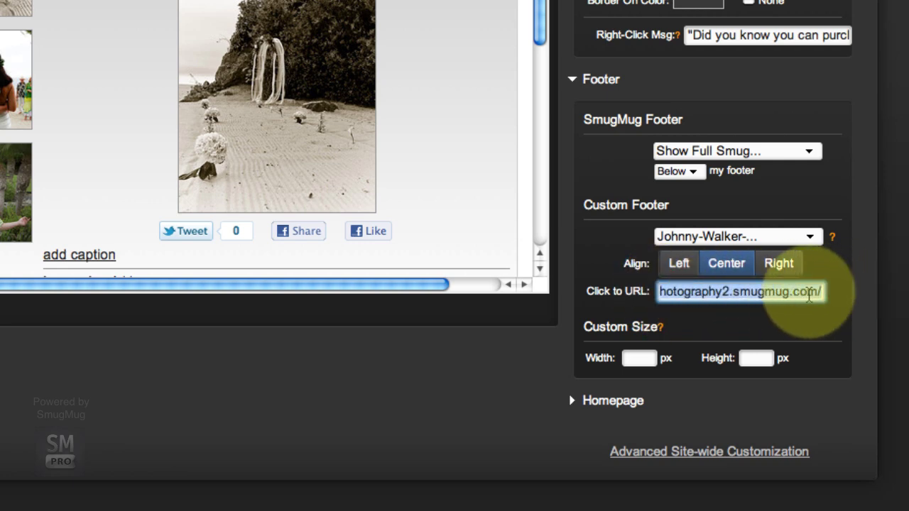
key(BackSpace)
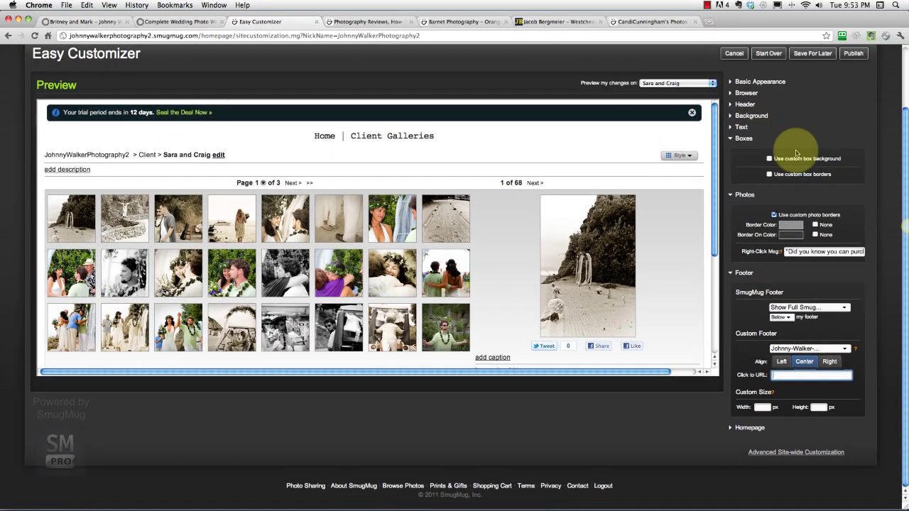
Copy the link address of My Homepage and paste it as the custom footer's Click to URL
scroll(797, 153, up, 2)
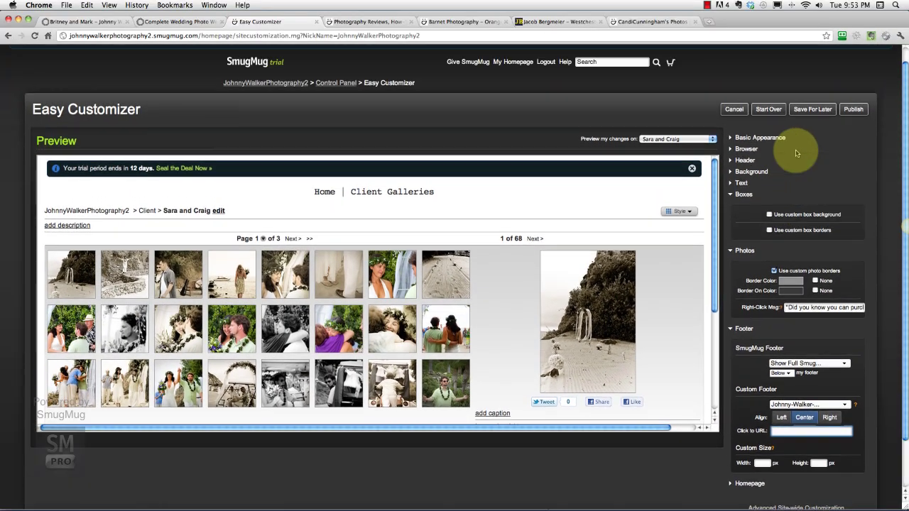
scroll(797, 153, up, 1)
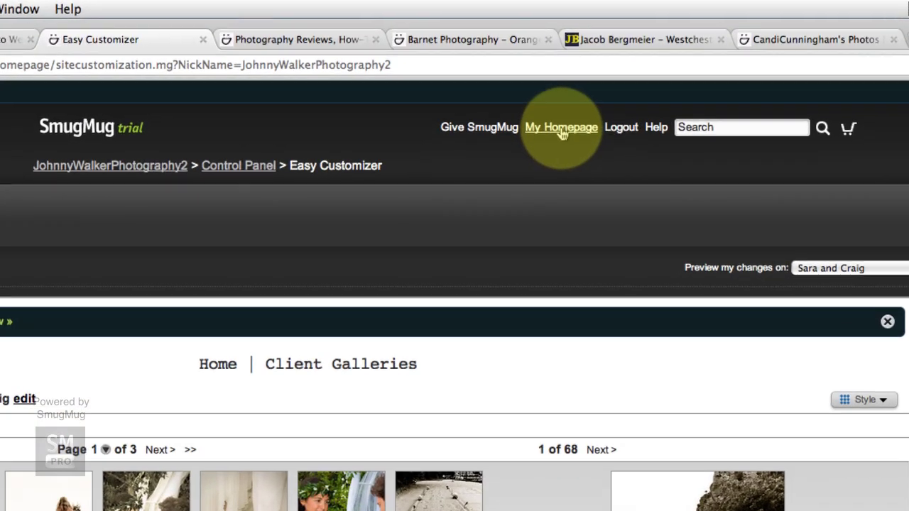
right_click(561, 134)
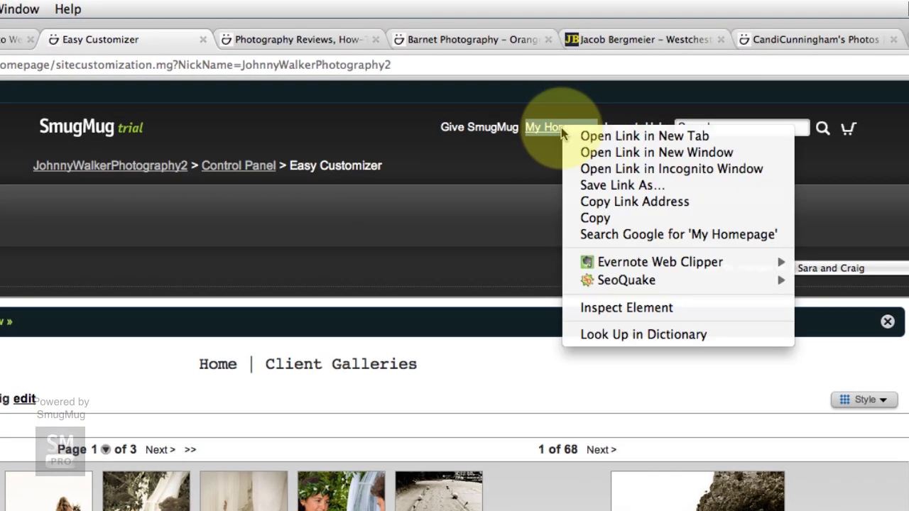
click(619, 202)
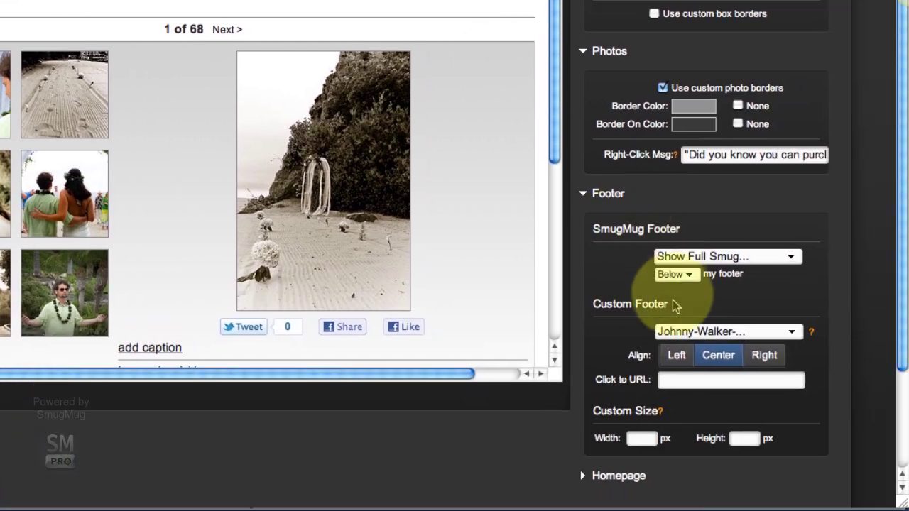
click(680, 380)
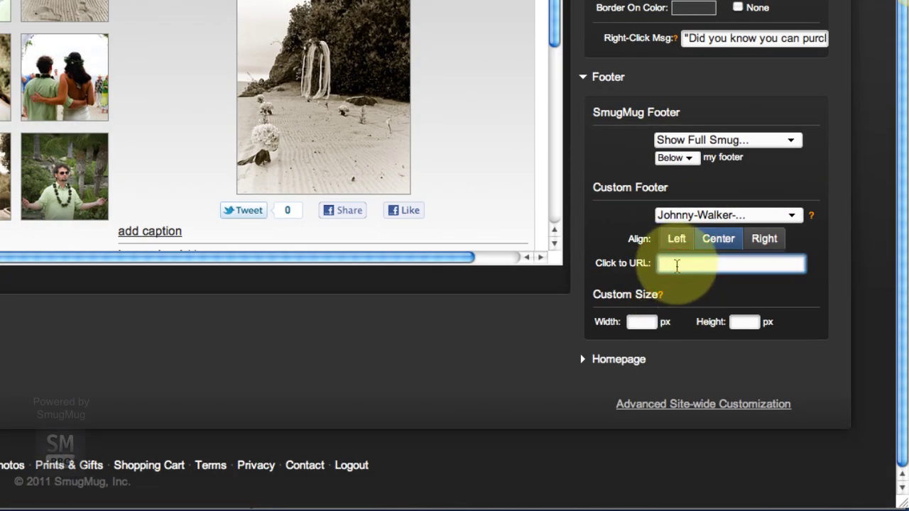
right_click(677, 265)
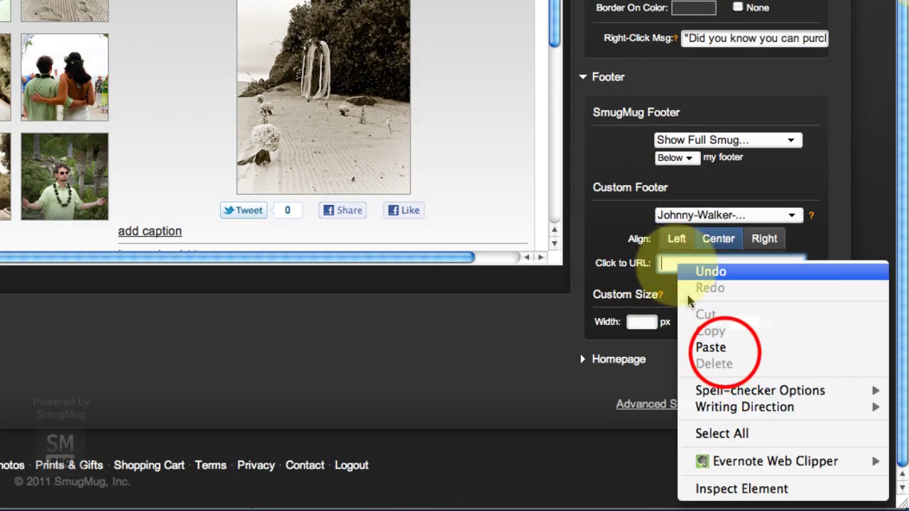
click(723, 349)
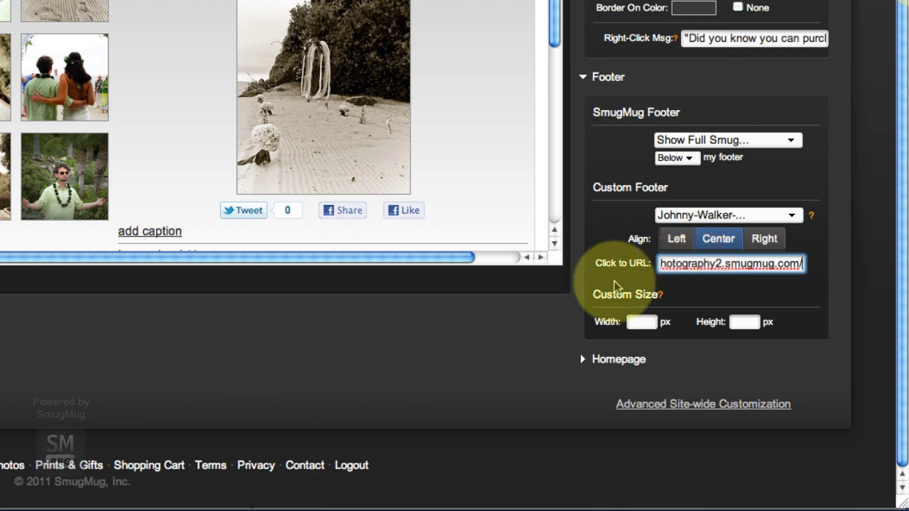
Expand the Homepage settings and open My Homepage in a new tab to examine the "UserName's Home" heading
click(582, 361)
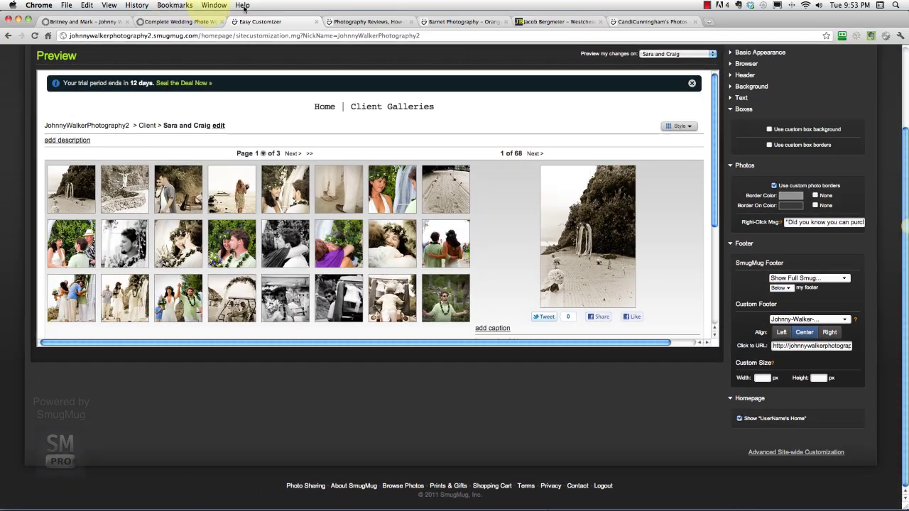
click(364, 22)
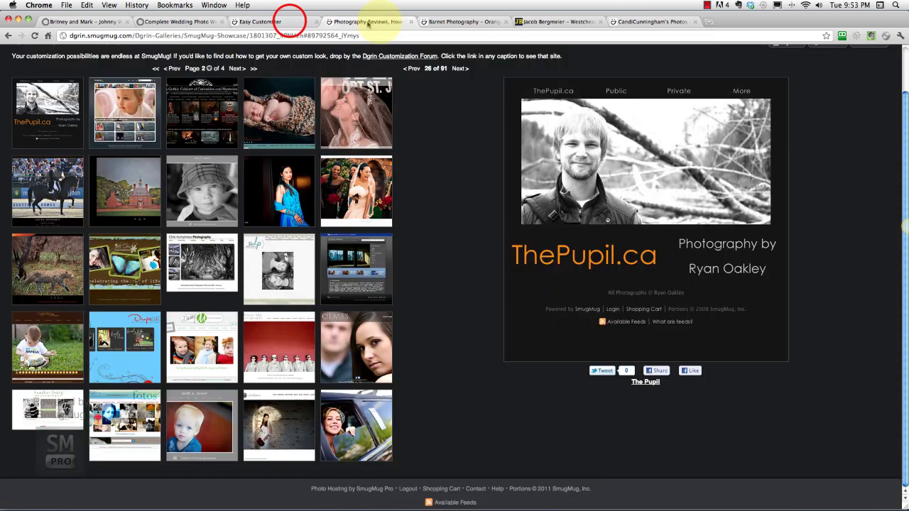
click(289, 22)
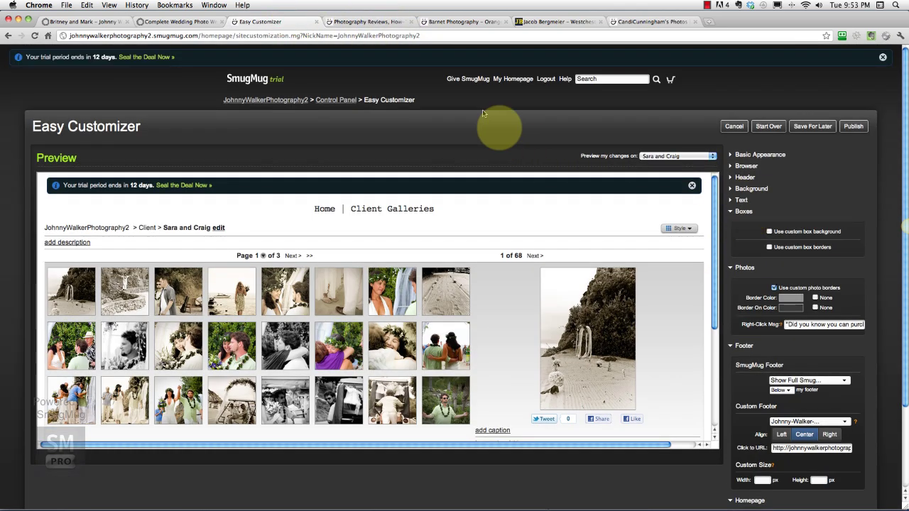
right_click(511, 79)
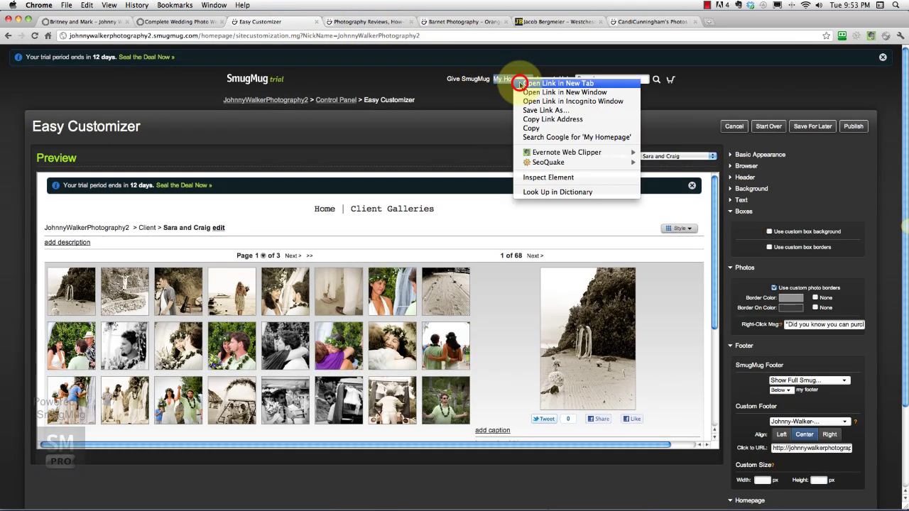
click(529, 85)
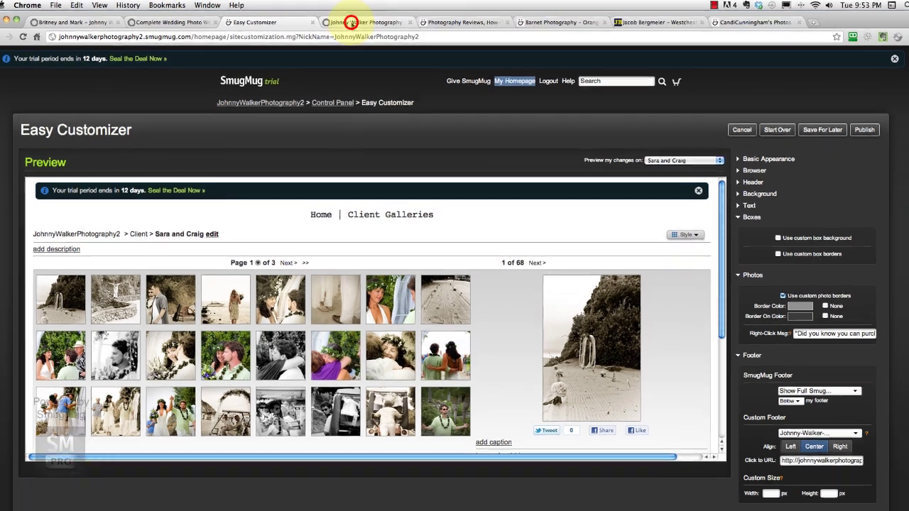
click(353, 22)
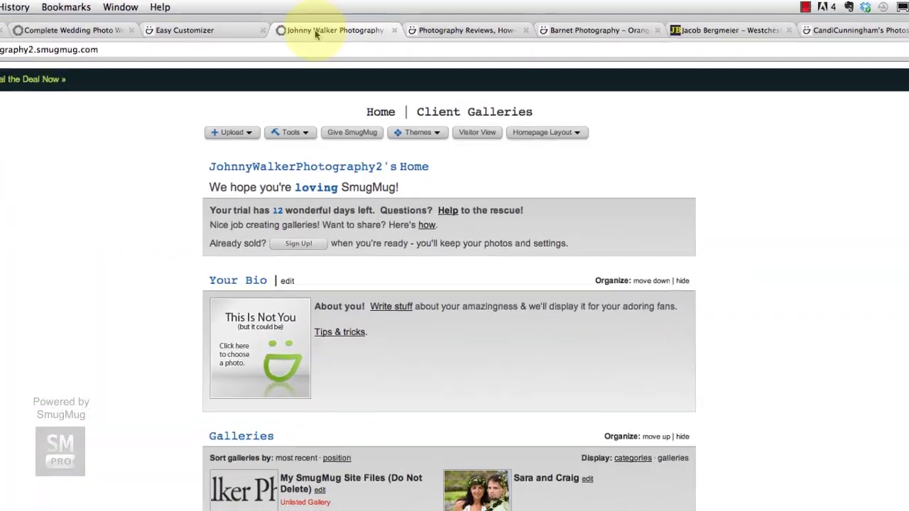
drag(191, 178, 441, 181)
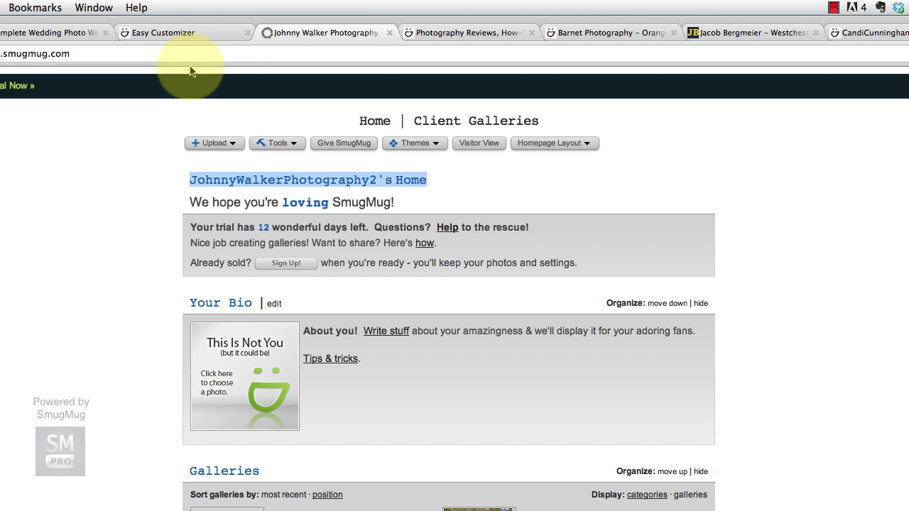
Turn off Show "UserName's Home" in the Easy Customizer's Homepage settings and publish the customizations
click(186, 32)
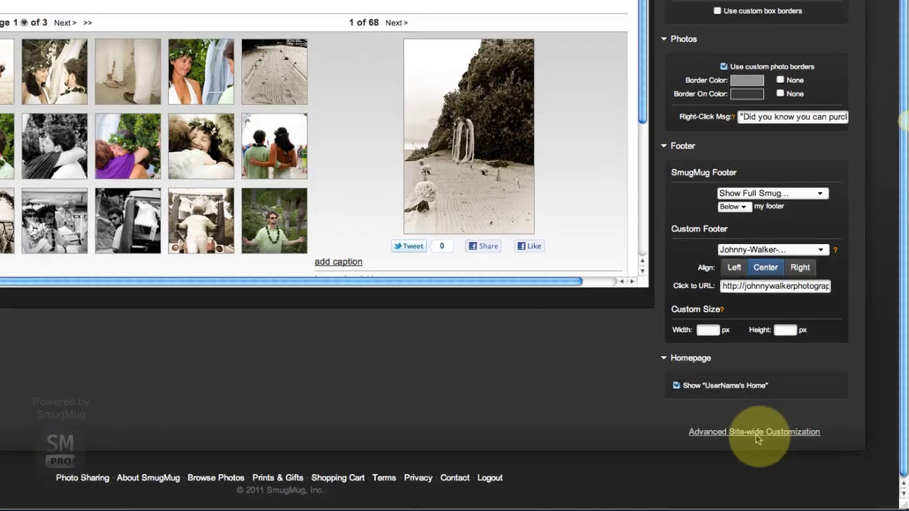
click(739, 510)
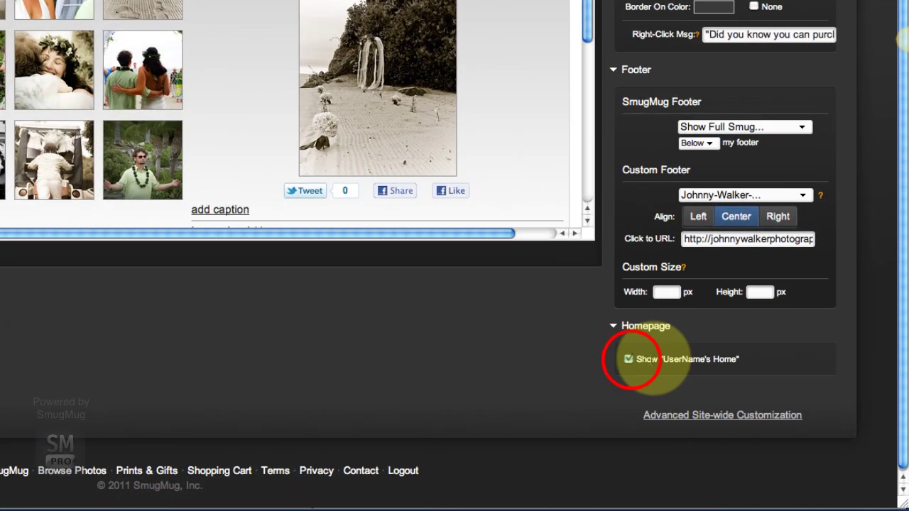
scroll(665, 373, up, 10)
click(828, 116)
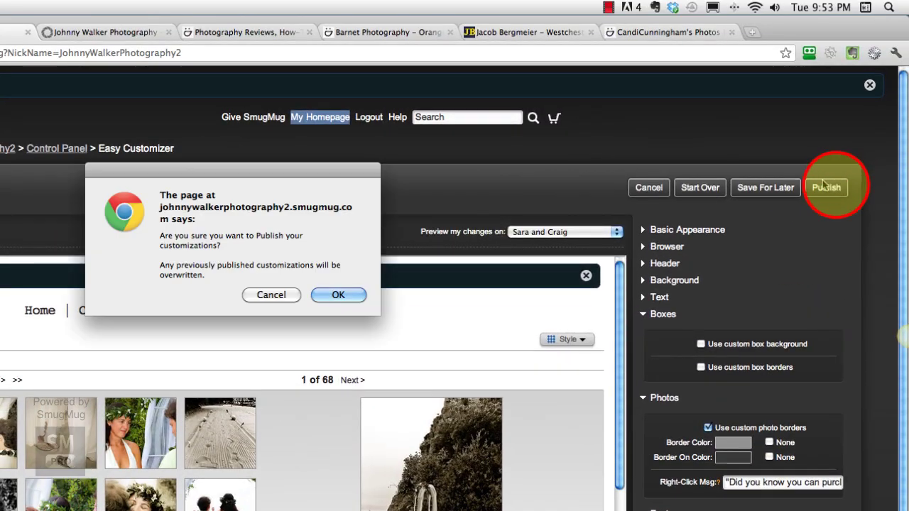
click(333, 294)
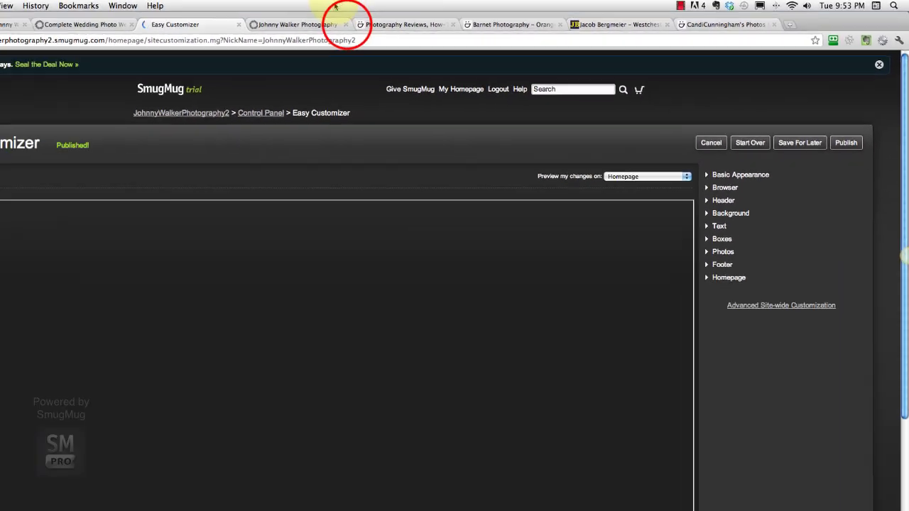
Open My Homepage from the Easy Customizer and examine the published page down to its footer banner, including in Visitor View
click(178, 32)
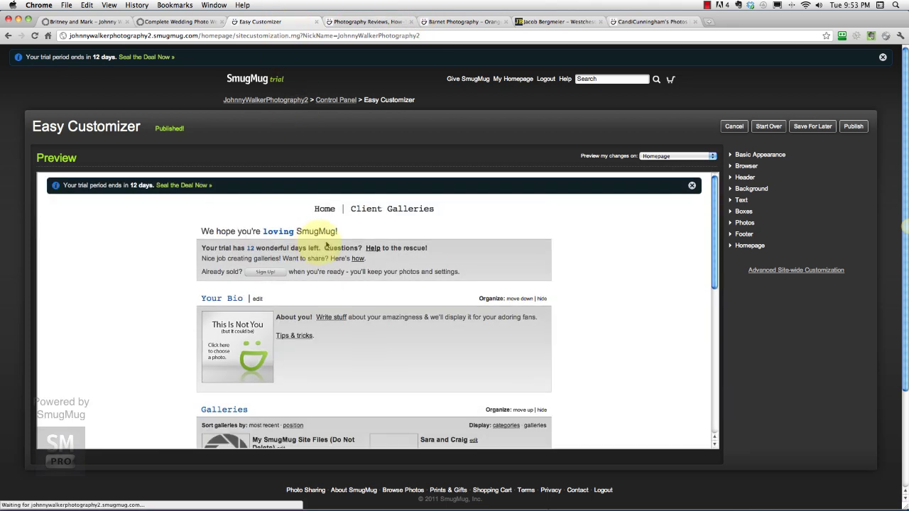
click(517, 79)
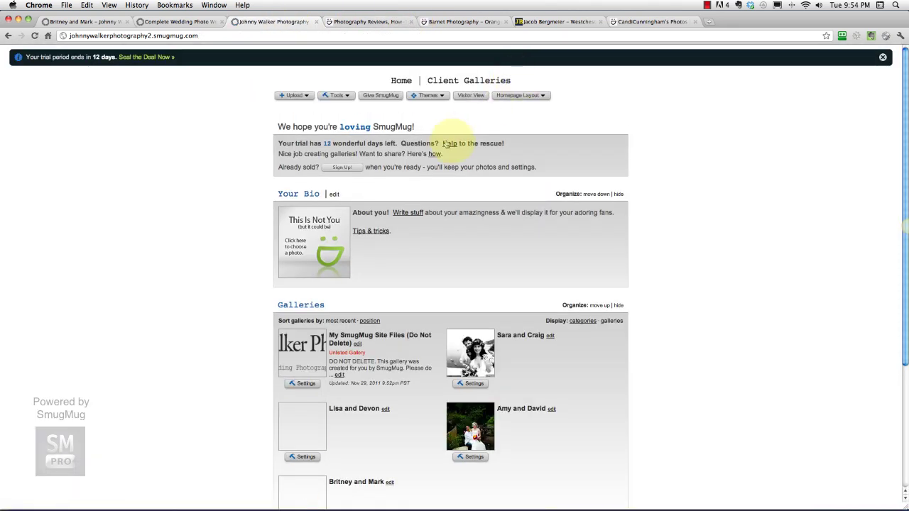
scroll(569, 250, down, 5)
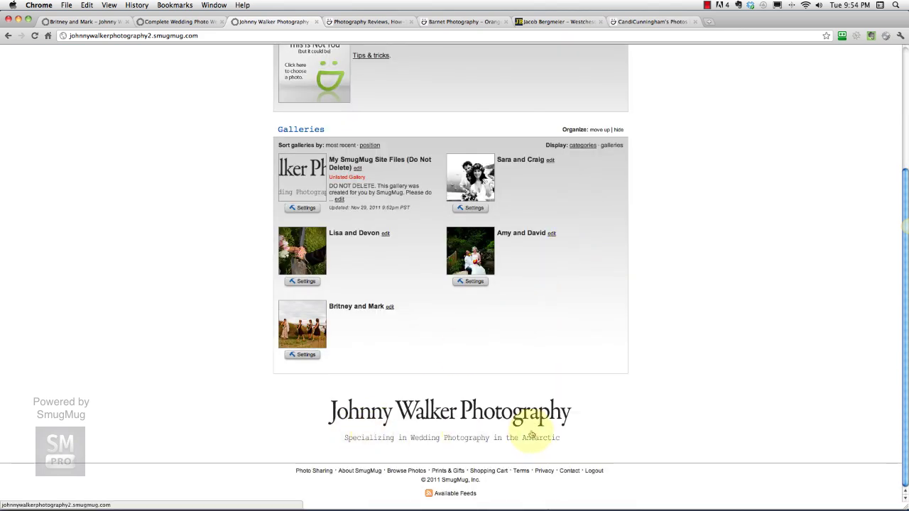
scroll(487, 453, up, 5)
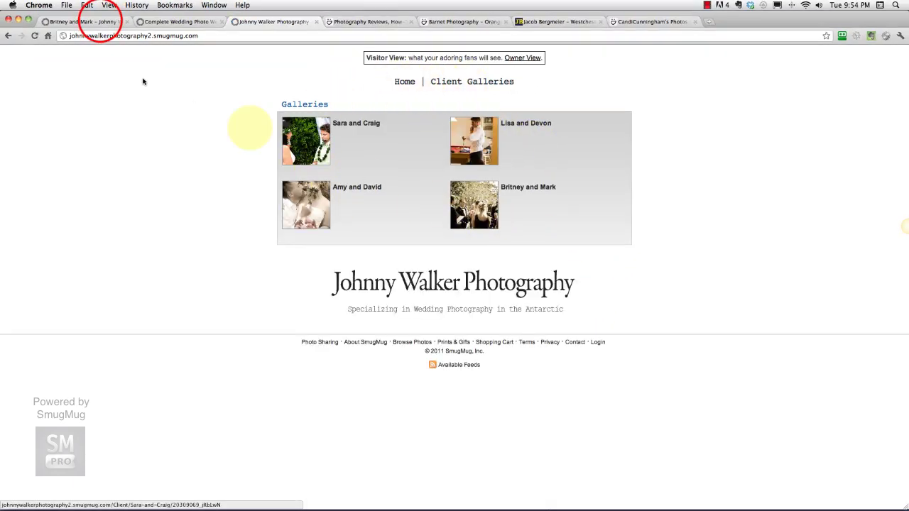
Switch to the finished example site's Britney and Mark gallery, view that site's homepage for comparison, and return to the customized site
click(92, 22)
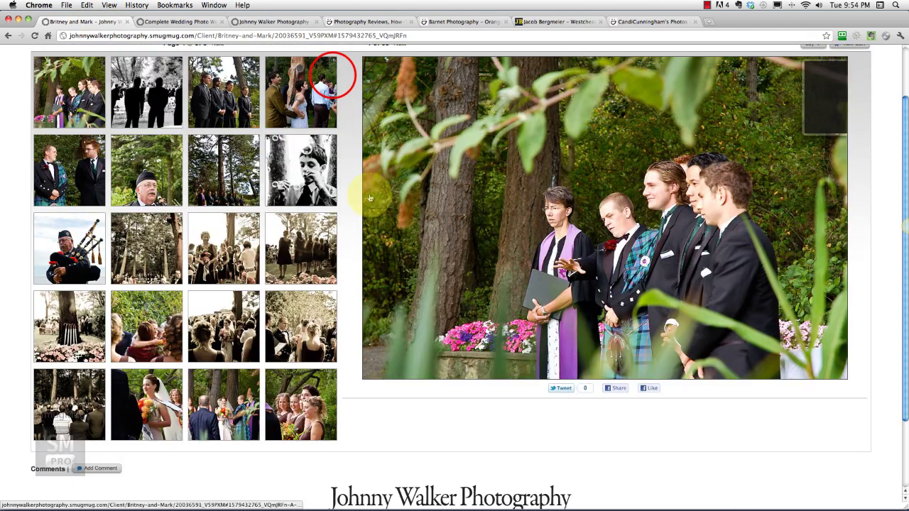
scroll(369, 198, up, 3)
click(331, 75)
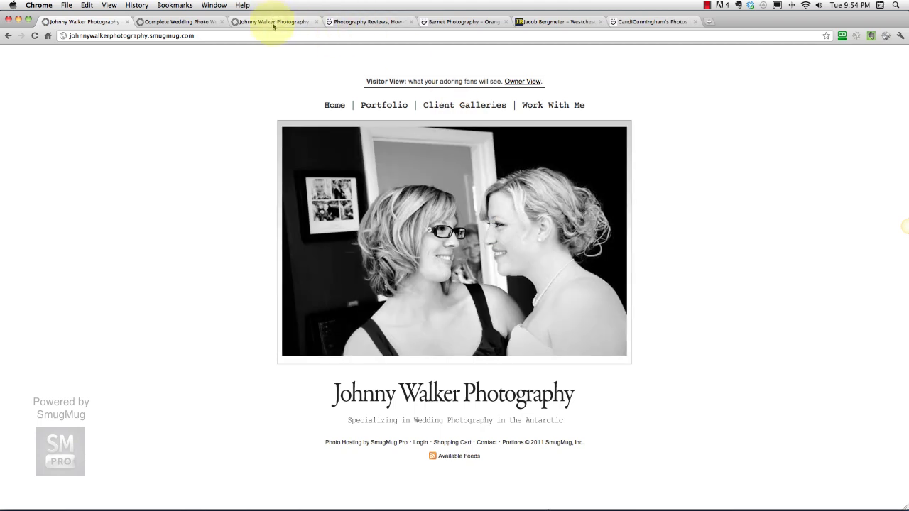
click(273, 24)
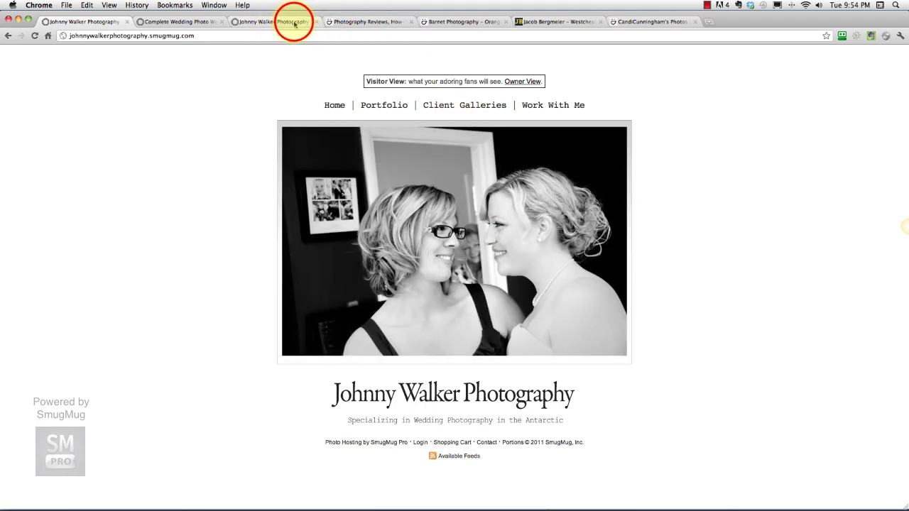